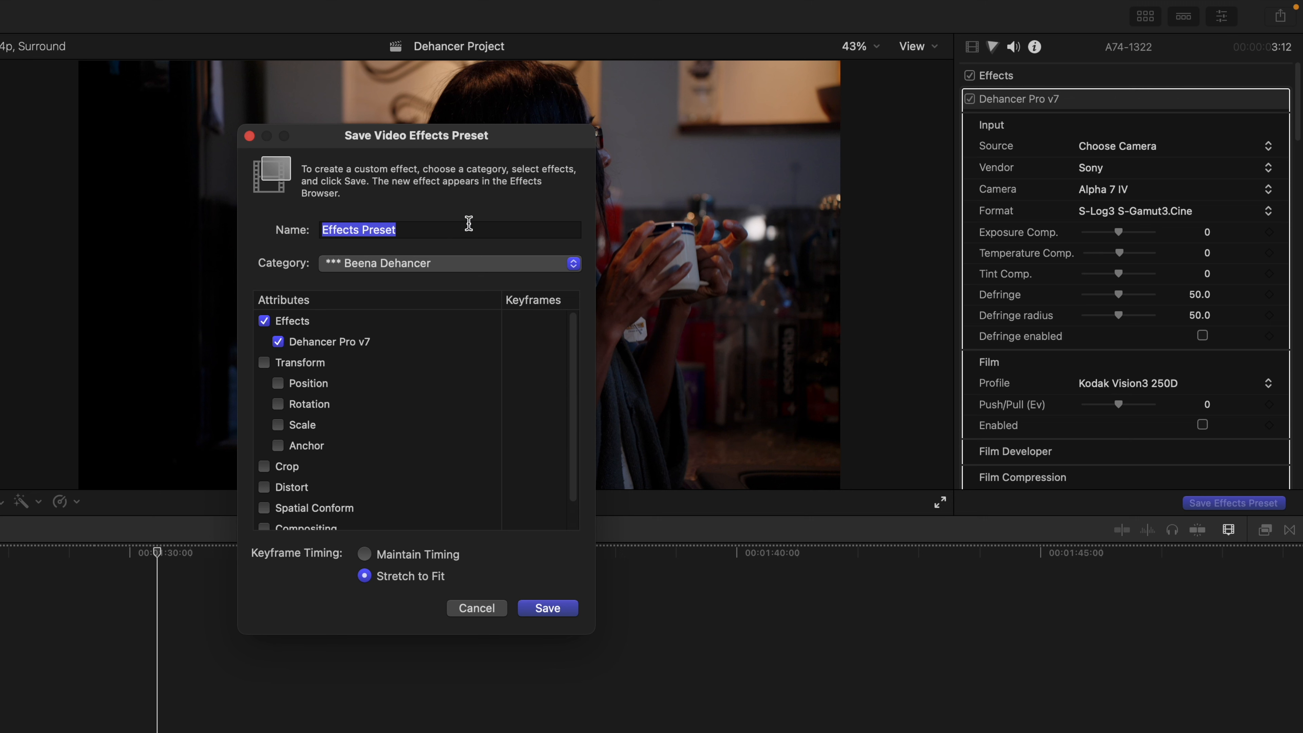
# Step: Name the Dehancer Pro v7 effects preset 'Default Dehancer' and save it
pyautogui.write('Default Dehancer')
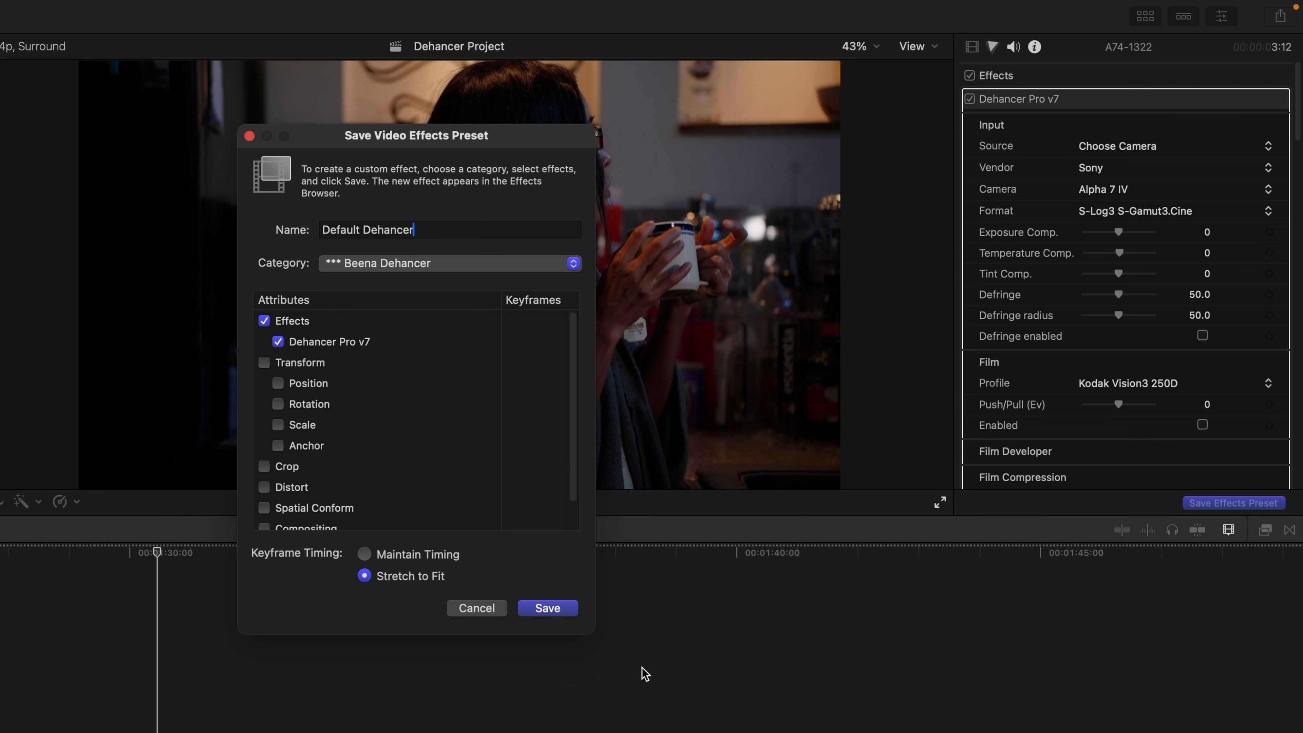
pyautogui.click(561, 613)
pyautogui.click(369, 8)
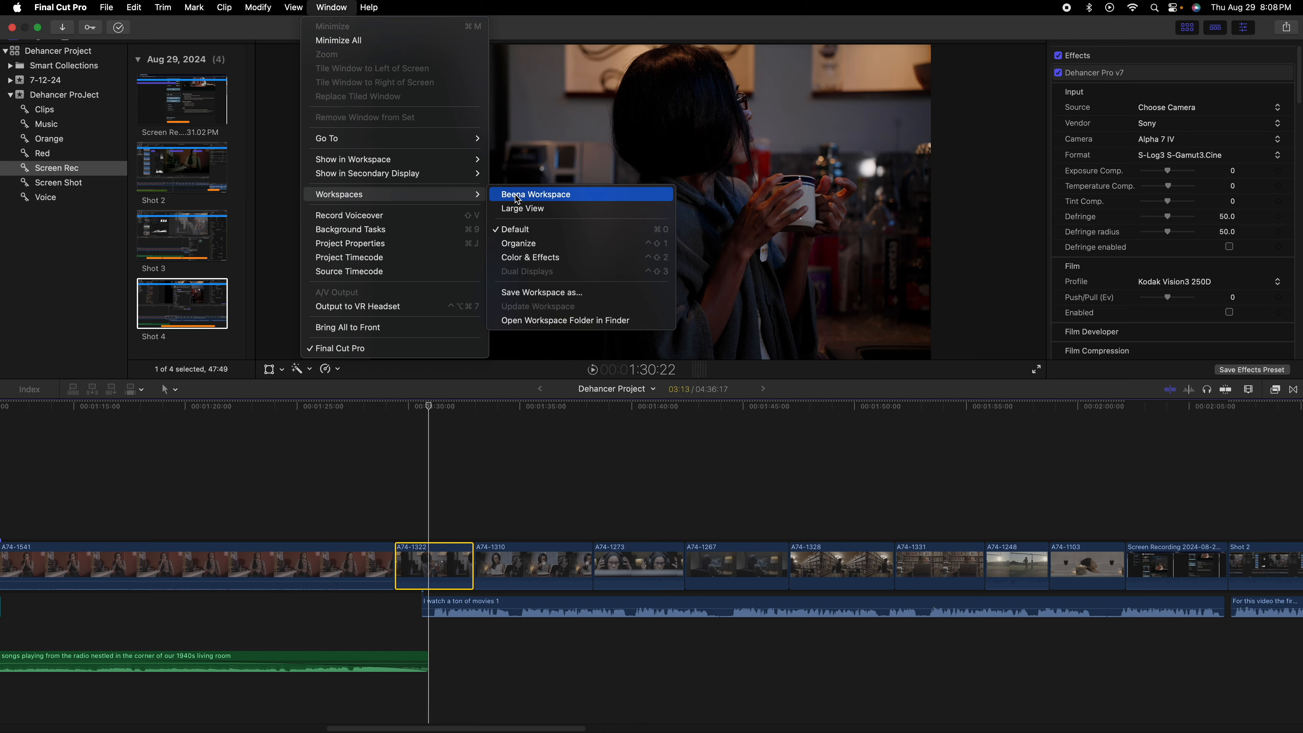
# Step: Enable the Film stage with Kodak Vision3 50D kept as the film stock profile
pyautogui.click(730, 211)
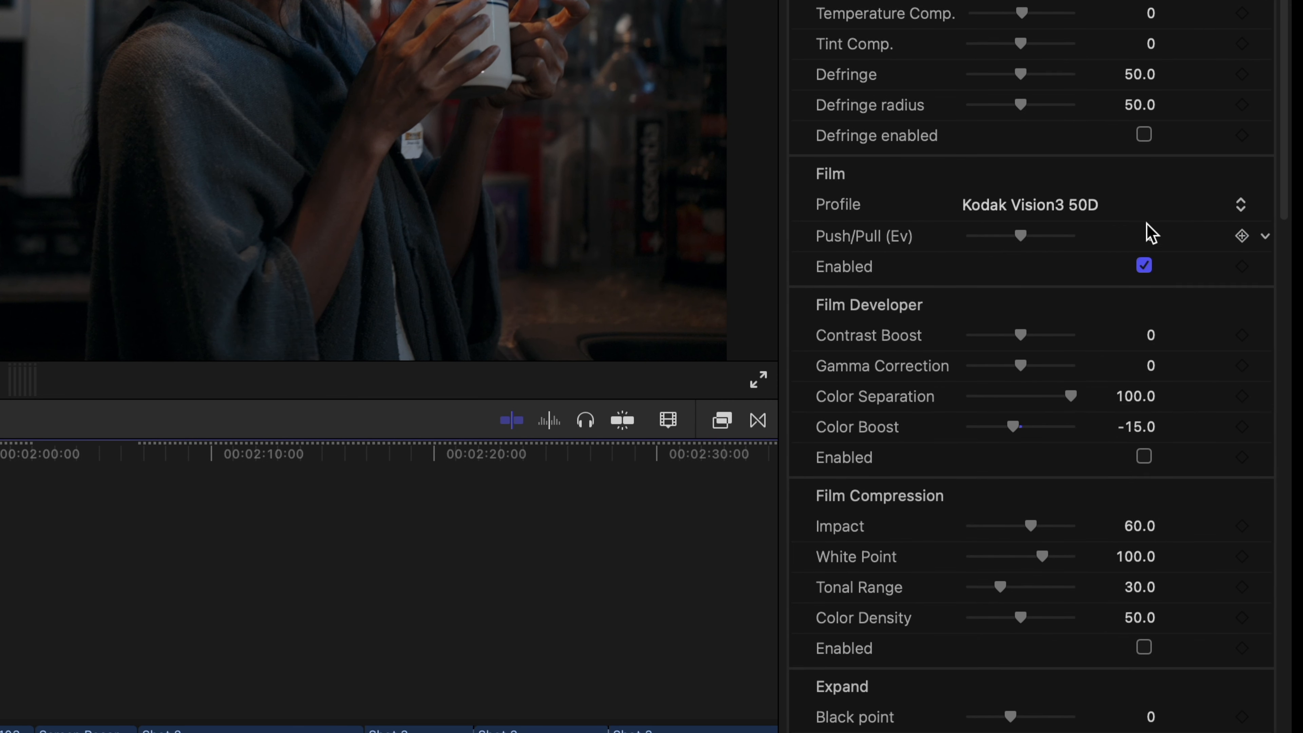
pyautogui.click(1087, 208)
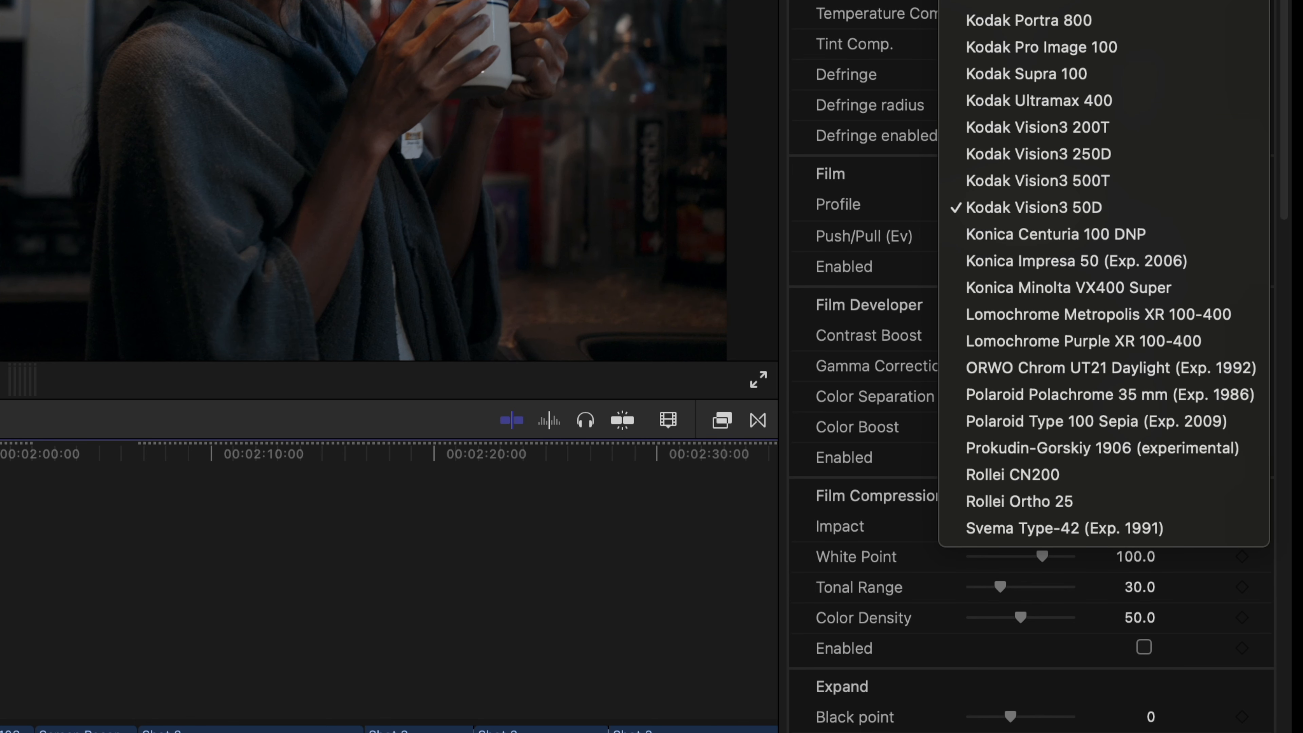
pyautogui.scroll(15, 1103, 308)
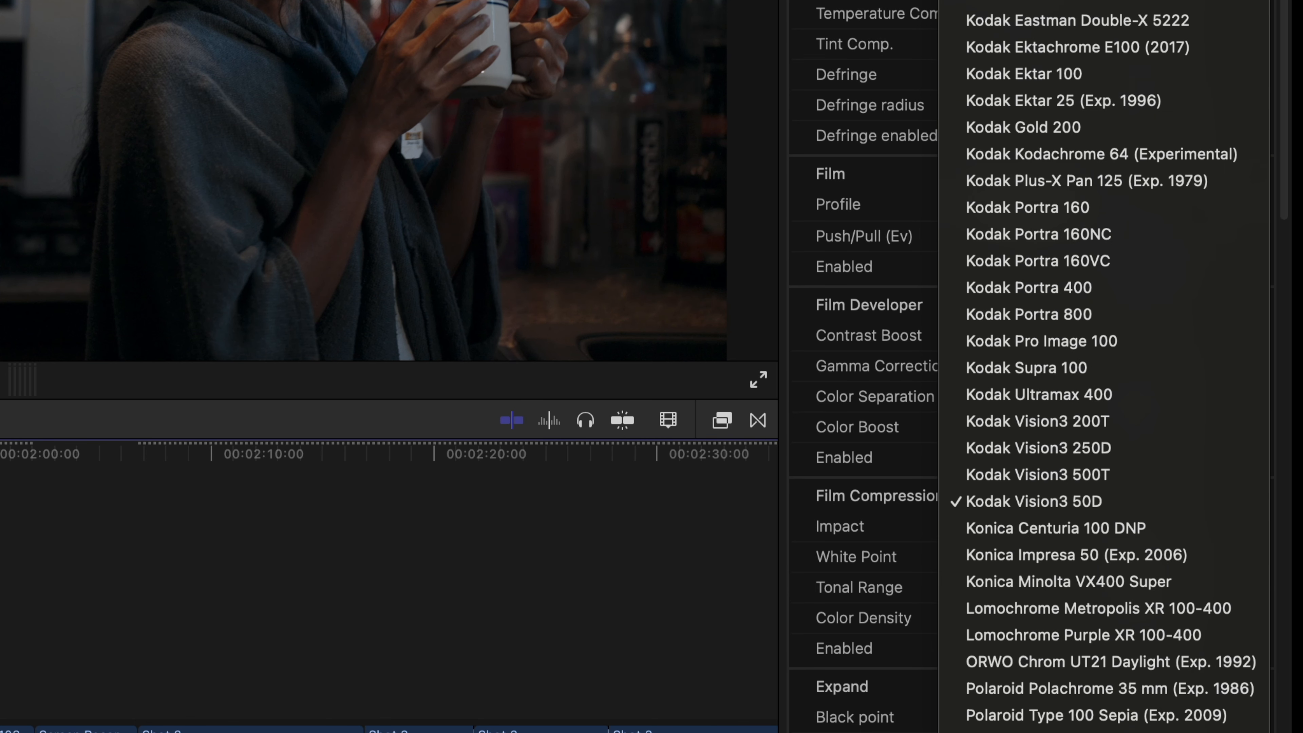
pyautogui.scroll(12, 1102, 308)
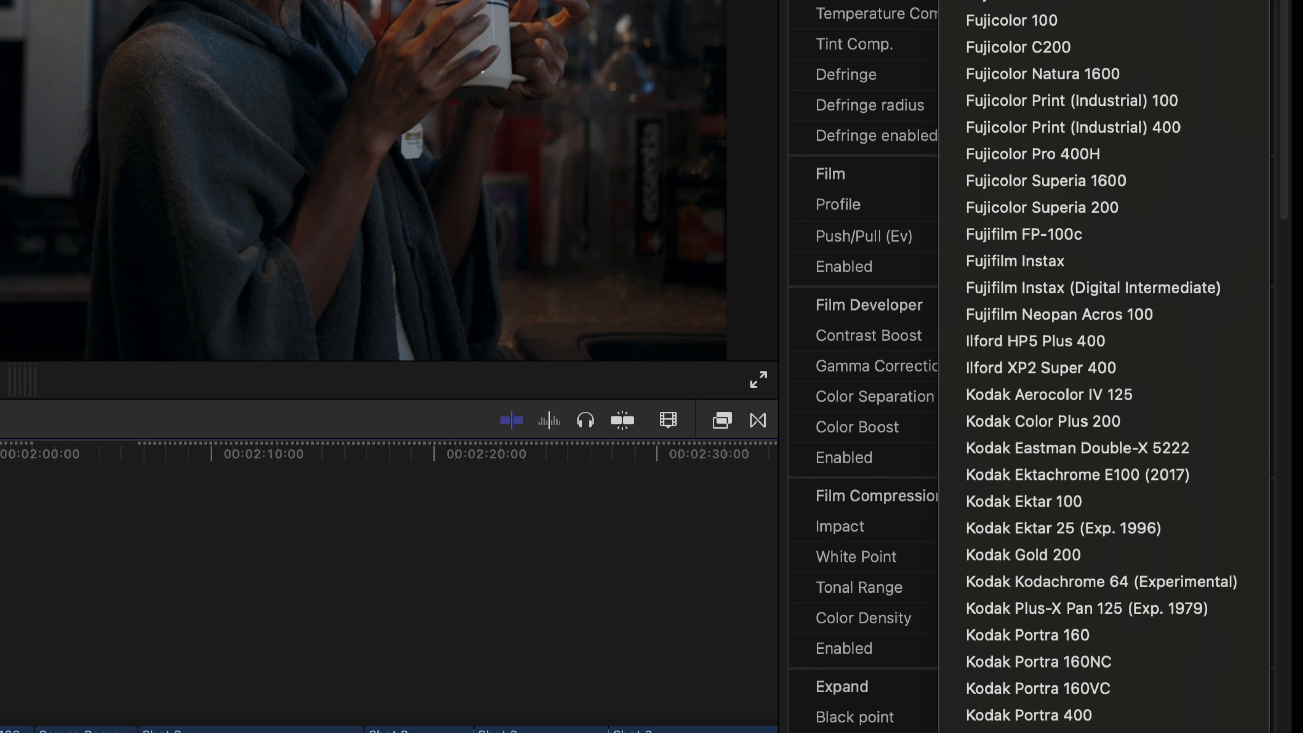
pyautogui.press('Escape')
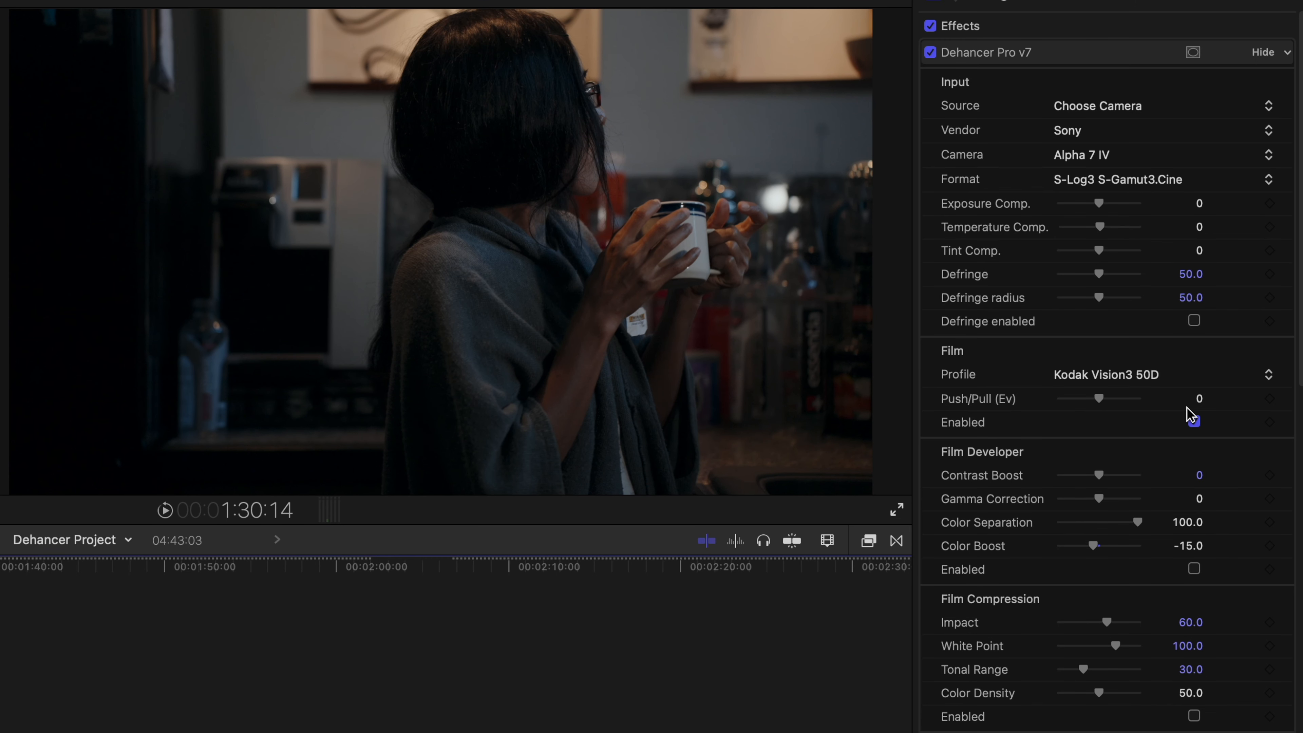
# Step: Enable Film Developer at Contrast Boost -3.0, Gamma Correction 2.0, Color Boost 11.0, Film stage on
pyautogui.click(1194, 421)
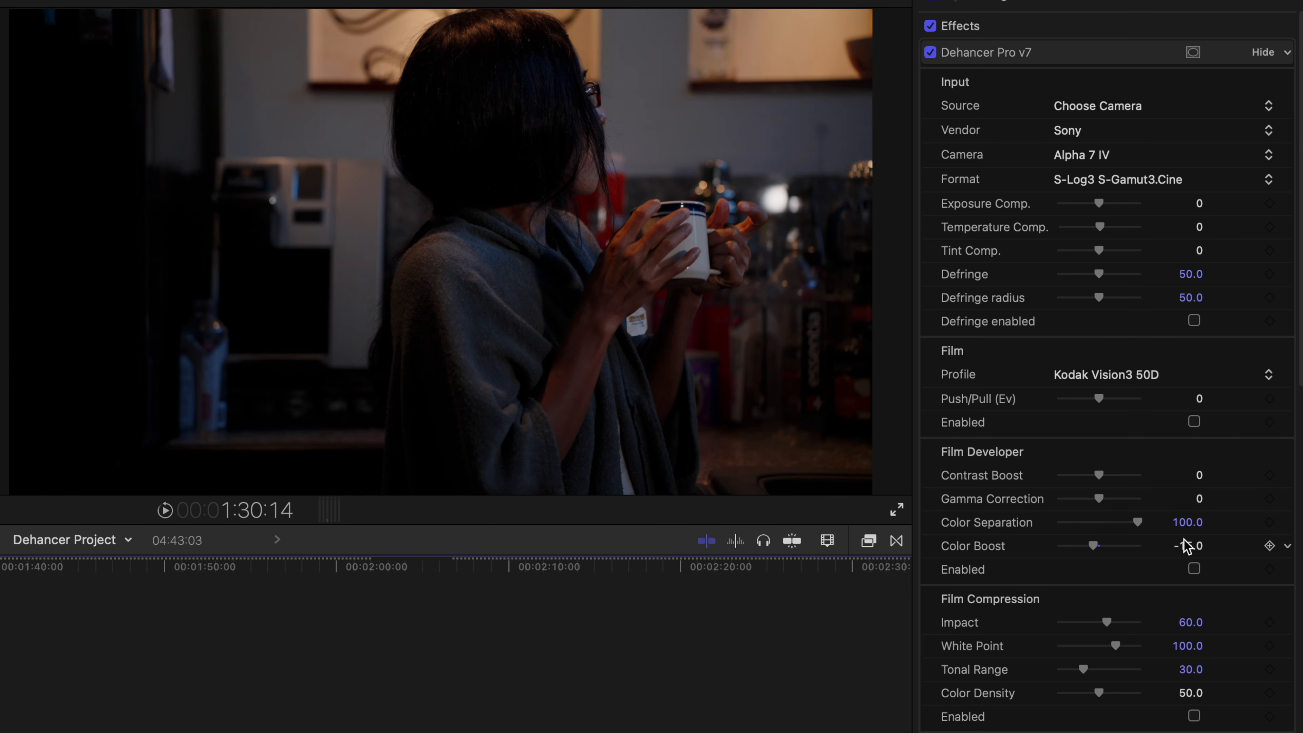
pyautogui.click(1194, 569)
pyautogui.moveTo(1096, 476); pyautogui.dragTo(1108, 510)
pyautogui.moveTo(1091, 545)
pyautogui.mouseDown()
pyautogui.moveTo(1114, 544)
pyautogui.moveTo(1072, 552)
pyautogui.moveTo(1104, 546)
pyautogui.mouseUp()
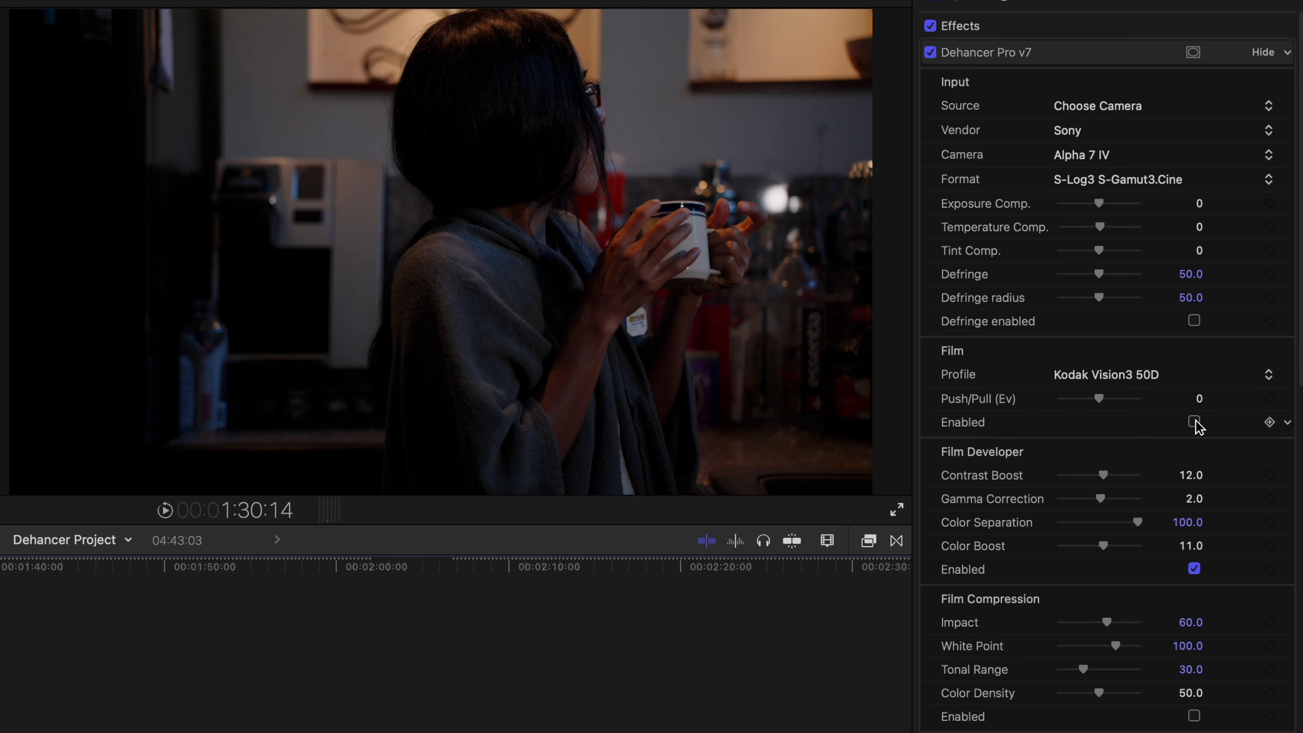
pyautogui.click(1194, 422)
pyautogui.moveTo(1104, 475)
pyautogui.mouseDown()
pyautogui.moveTo(1061, 481)
pyautogui.moveTo(1103, 476)
pyautogui.mouseUp()
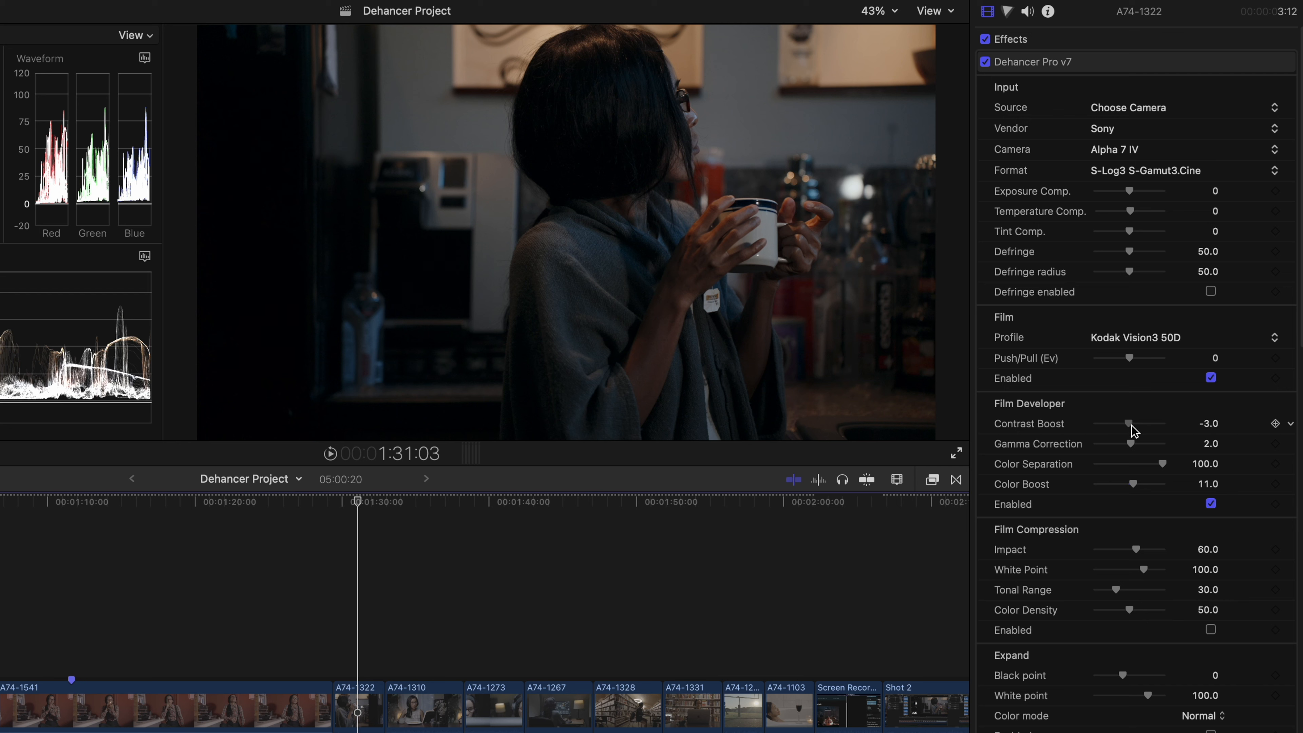
# Step: Set Contrast Boost -35, Gamma Correction -15, Color Separation 98 and Color Boost 10
pyautogui.moveTo(1134, 430); pyautogui.dragTo(1168, 438)
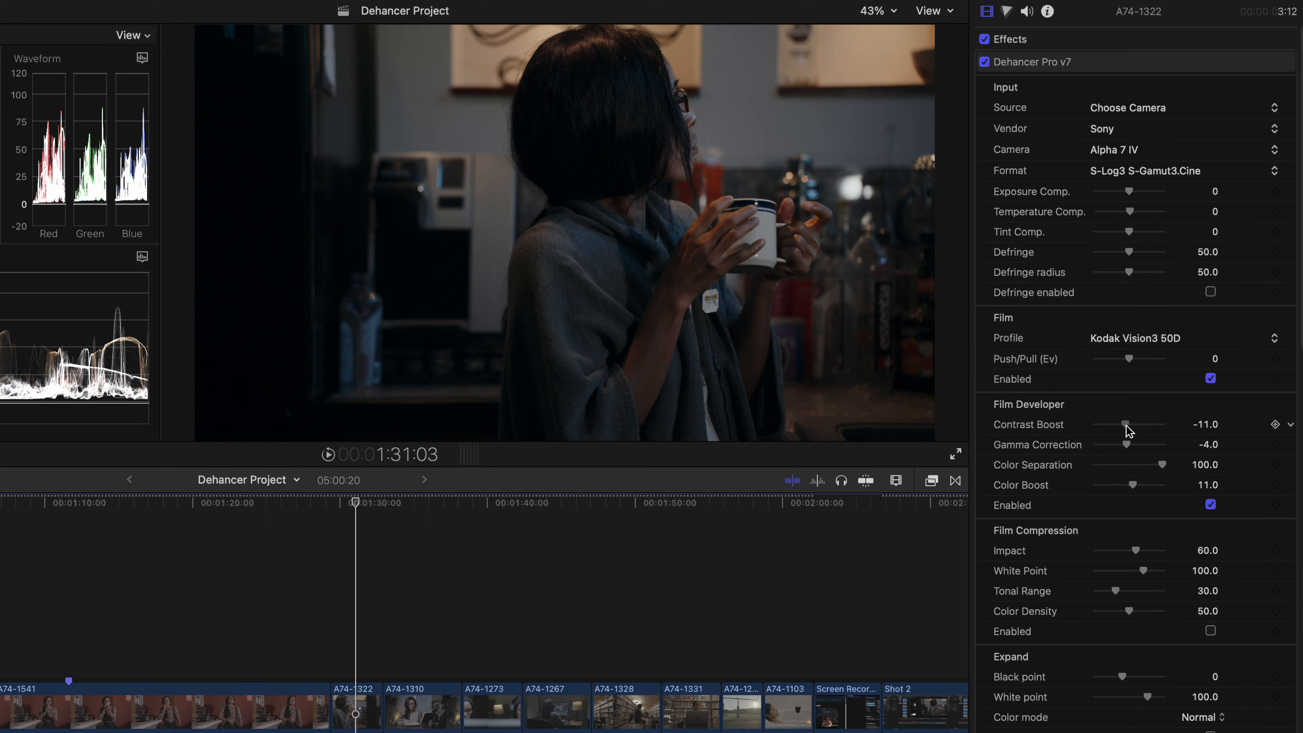
pyautogui.moveTo(1127, 426); pyautogui.dragTo(1120, 445)
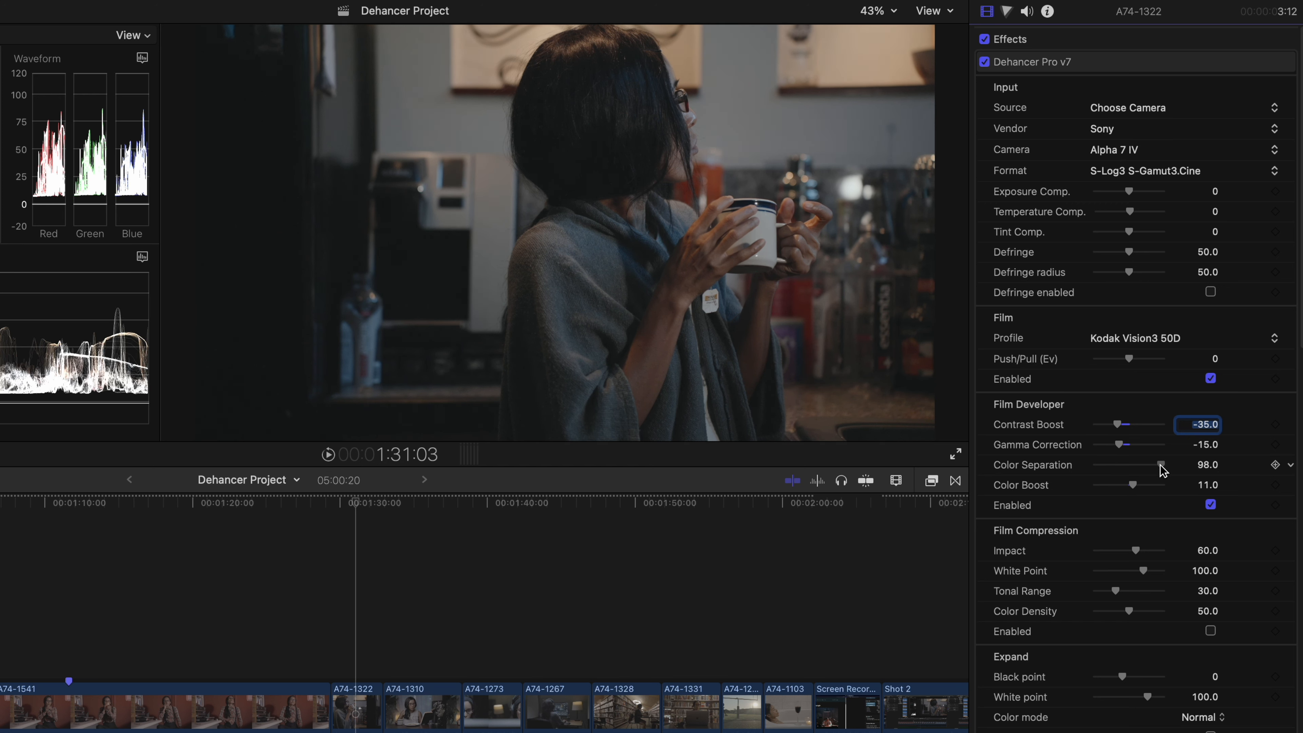
pyautogui.moveTo(1137, 486); pyautogui.dragTo(1137, 484)
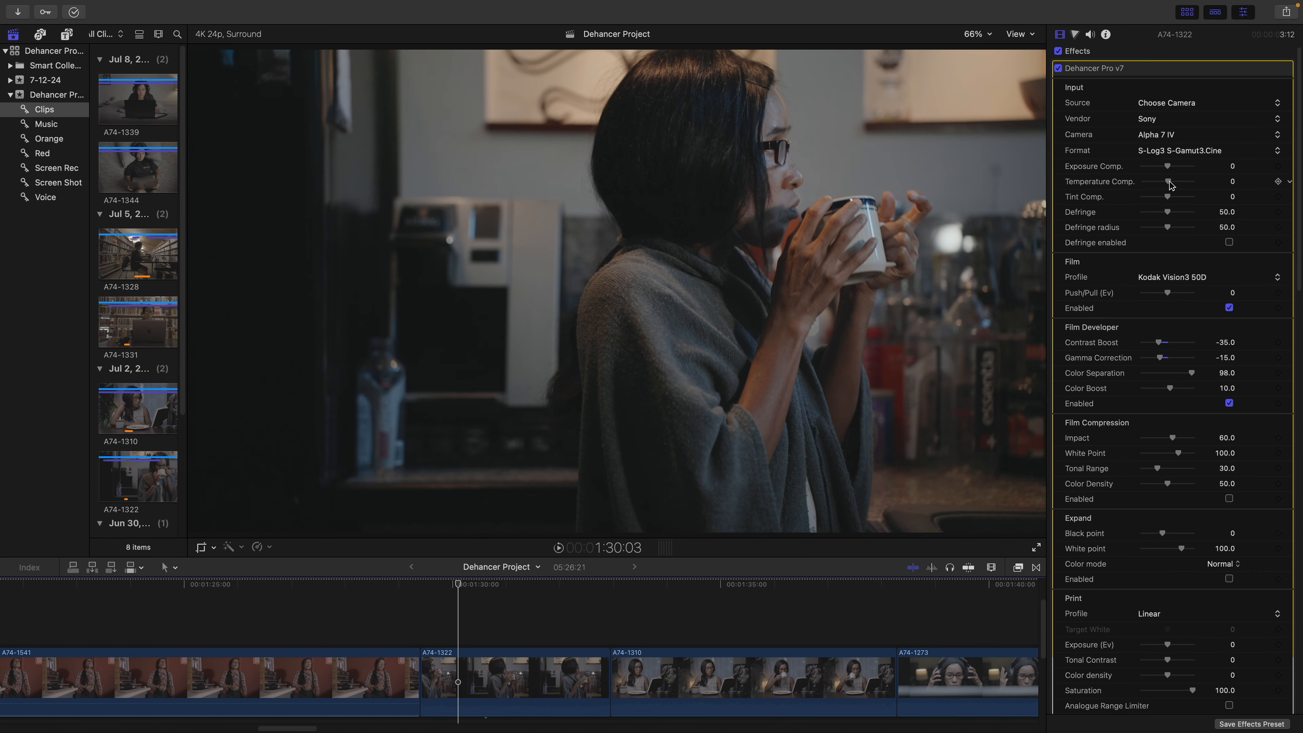
# Step: Enable Film Compression at Impact 50, White Point 90, Tonal Range 21 and Color Density 39
pyautogui.moveTo(1169, 181); pyautogui.dragTo(1174, 182)
pyautogui.moveTo(1299, 221); pyautogui.dragTo(1301, 299)
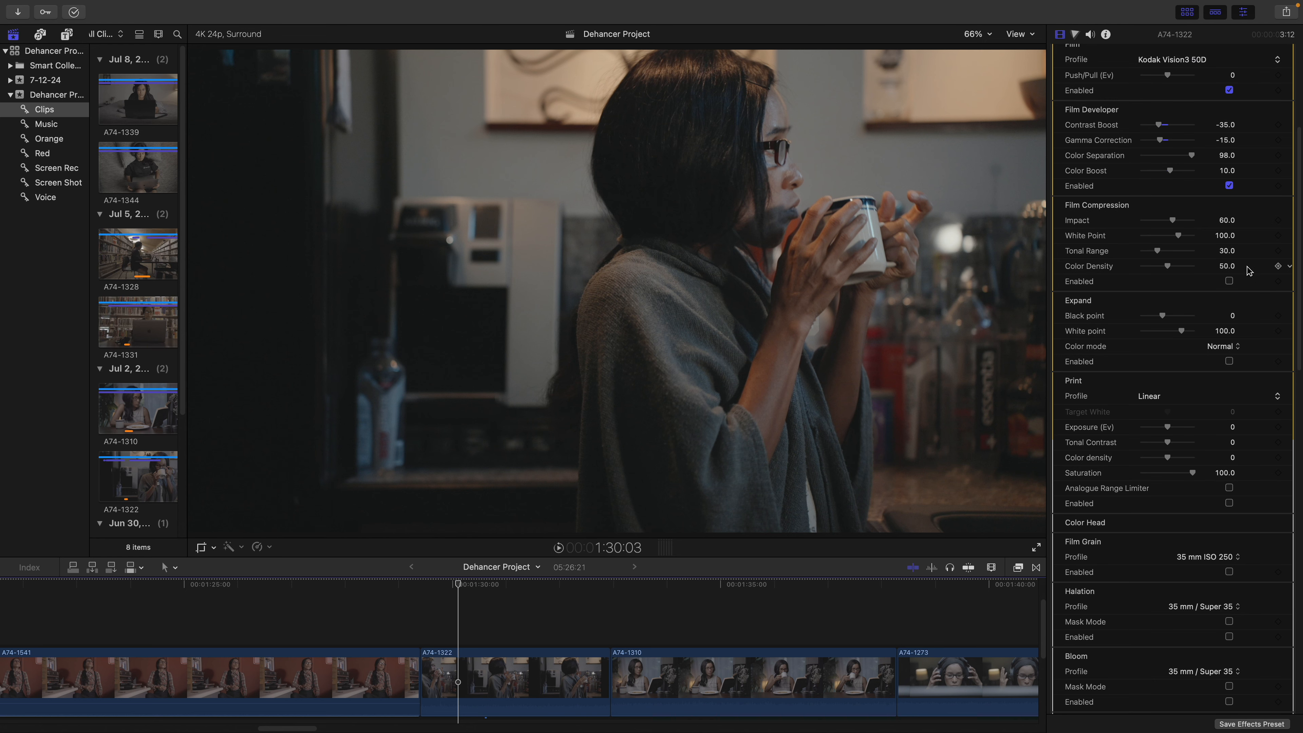
pyautogui.click(1229, 281)
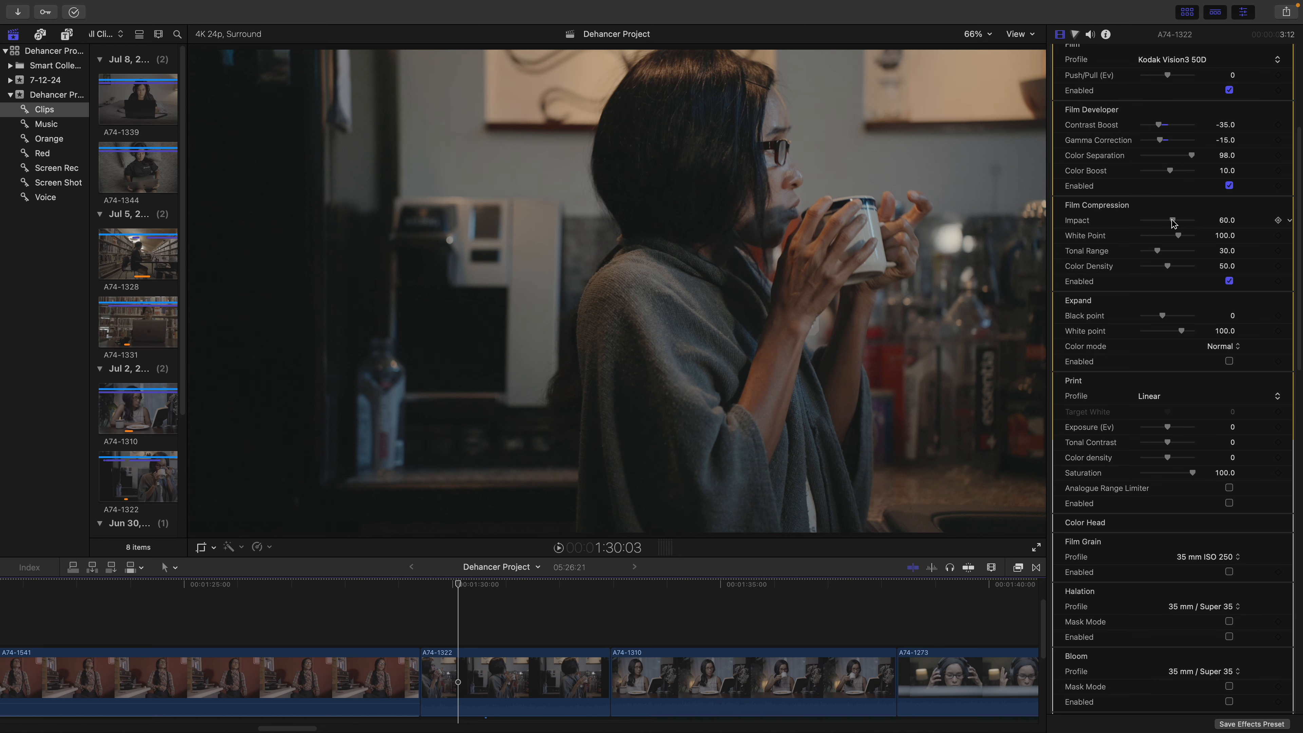
pyautogui.moveTo(1179, 237)
pyautogui.mouseDown()
pyautogui.moveTo(1163, 241)
pyautogui.moveTo(1199, 242)
pyautogui.moveTo(1155, 245)
pyautogui.moveTo(1182, 243)
pyautogui.moveTo(1175, 253)
pyautogui.mouseUp()
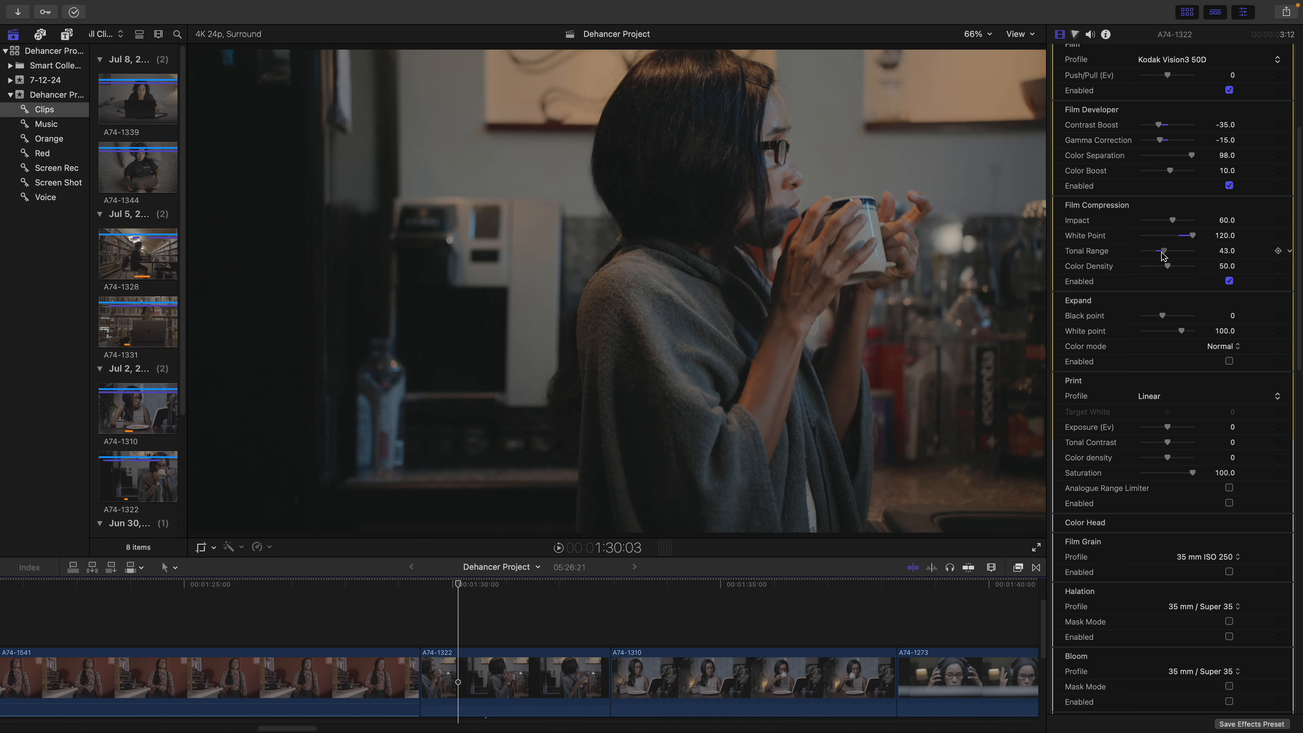
pyautogui.click(1220, 235)
pyautogui.write('90')
pyautogui.press('Tab')
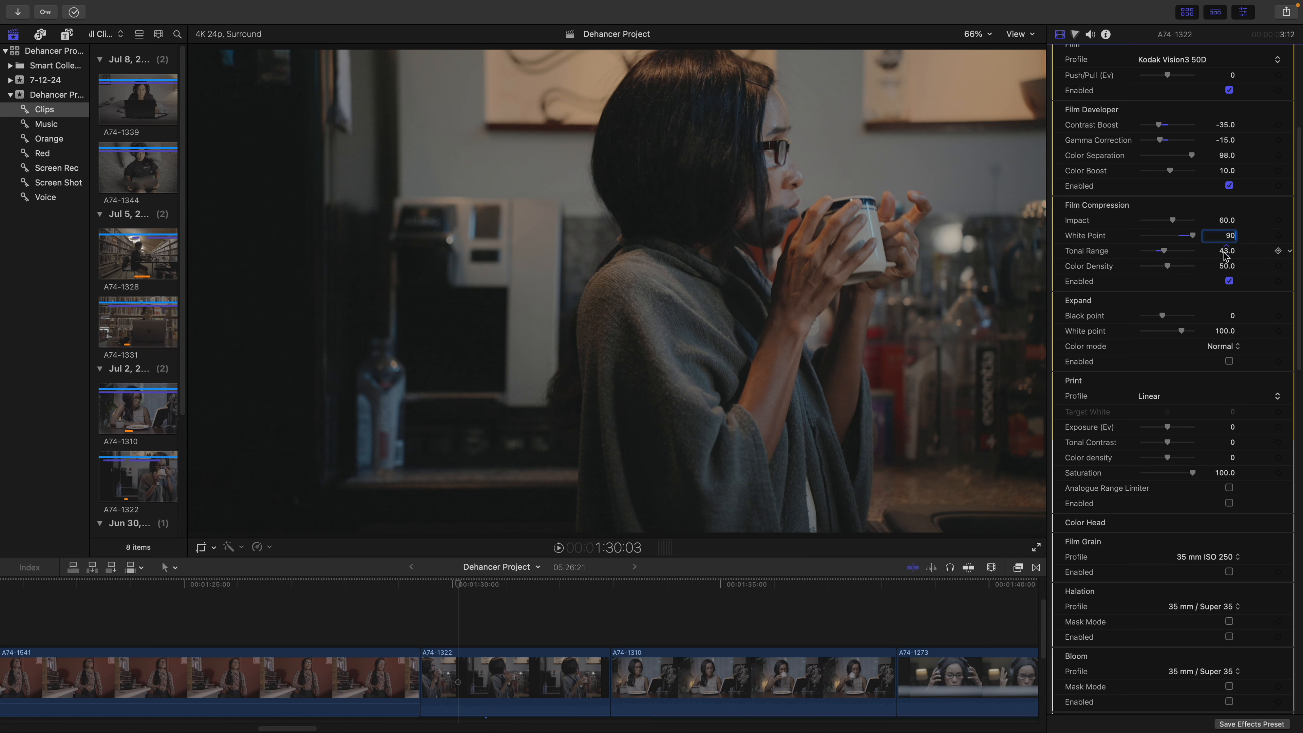
pyautogui.write('21')
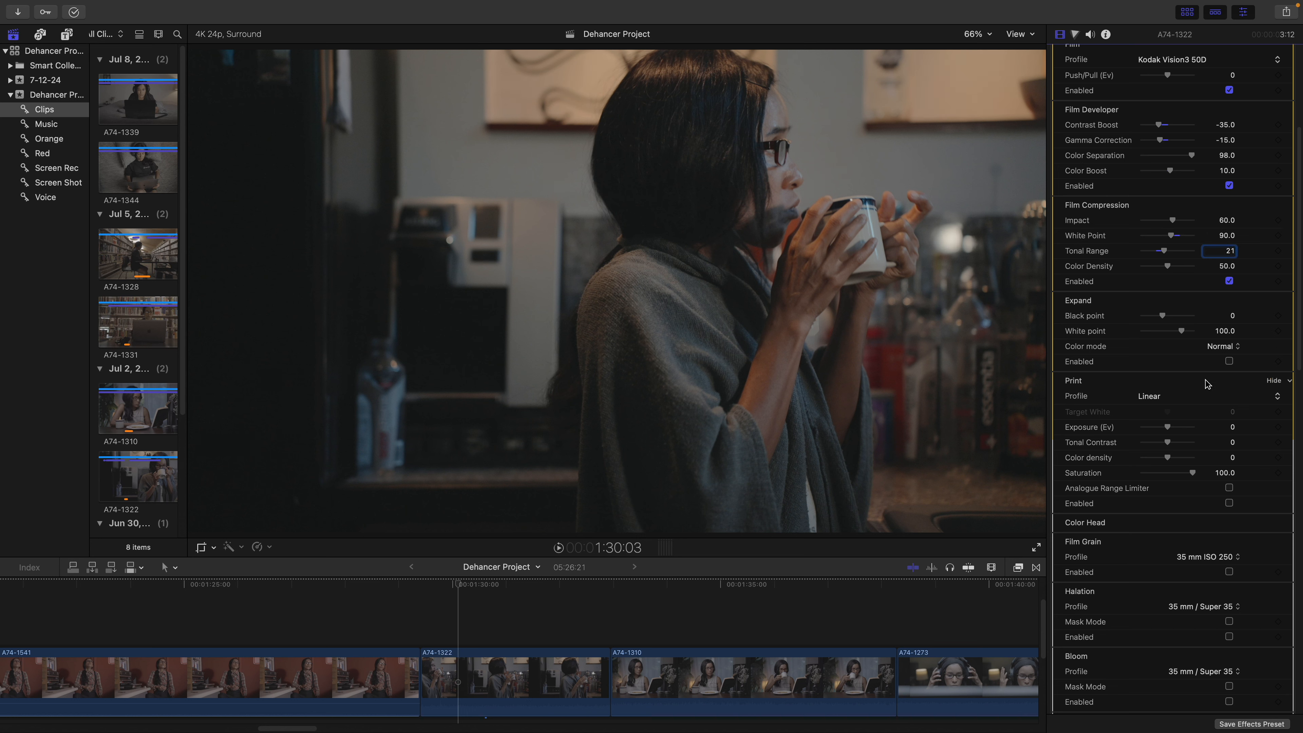
pyautogui.click(1217, 267)
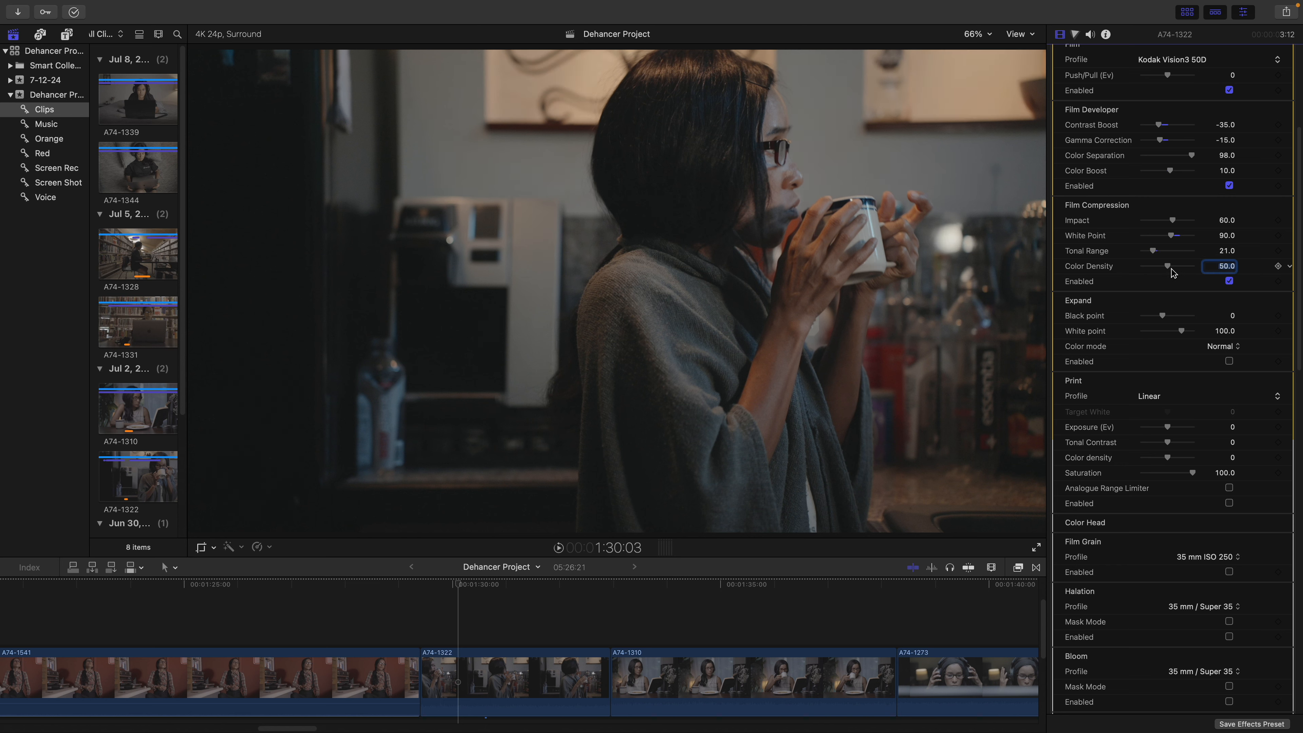
pyautogui.moveTo(1169, 269); pyautogui.dragTo(1167, 270)
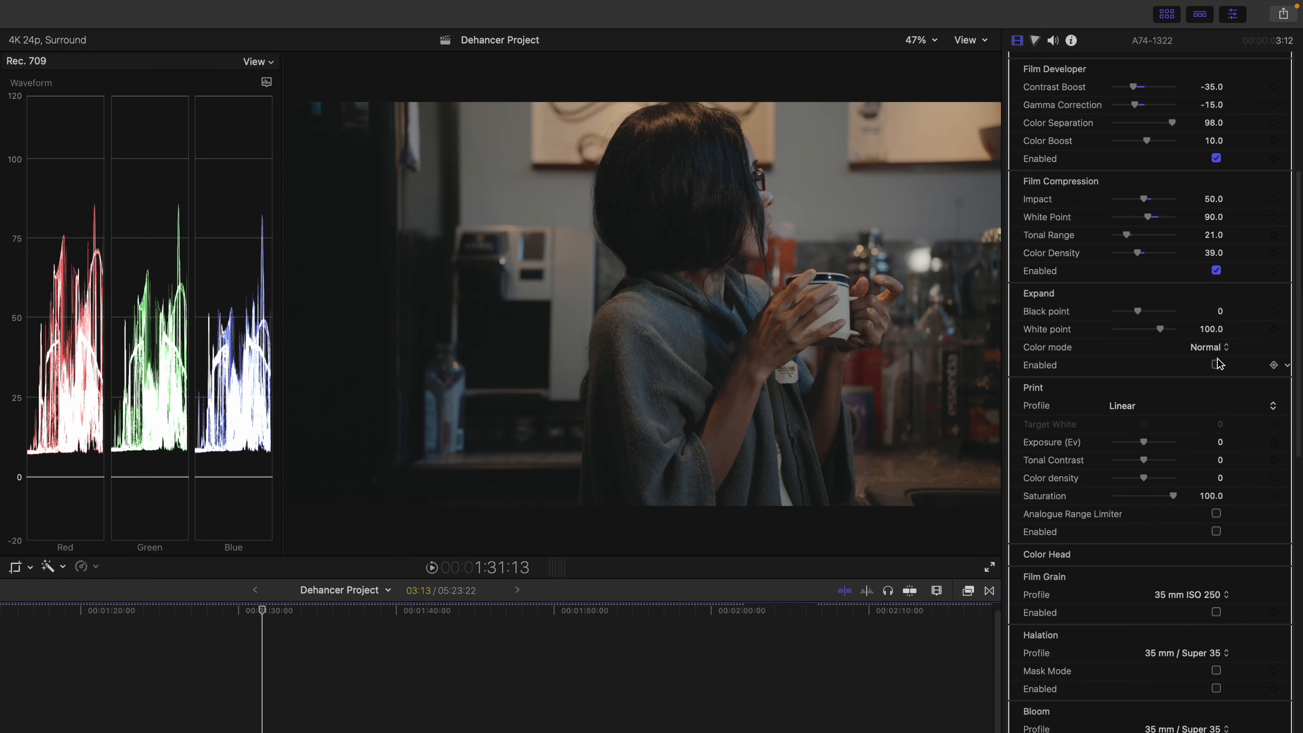
# Step: Enable the Expand stage at Black Point -2.0 and White Point 96.0, then show the Print profiles
pyautogui.click(1216, 364)
pyautogui.moveTo(1137, 311); pyautogui.dragTo(1156, 331)
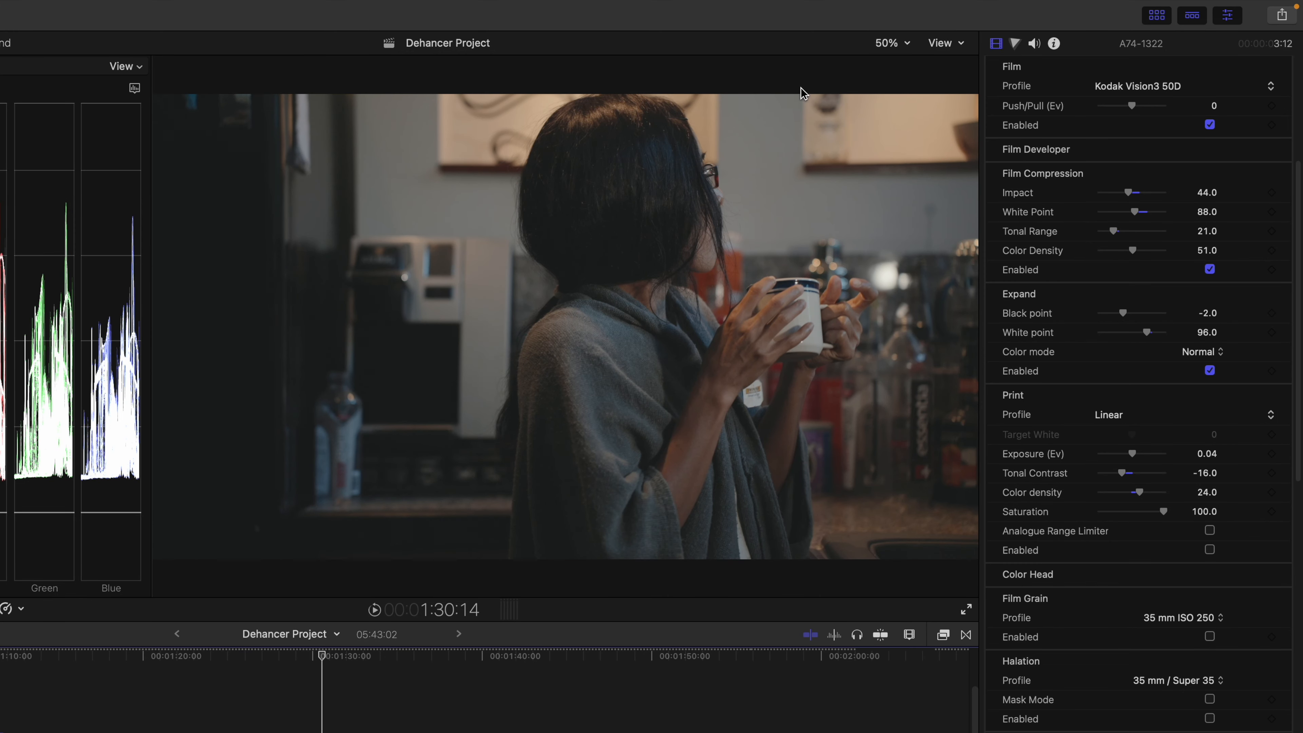
pyautogui.click(1101, 379)
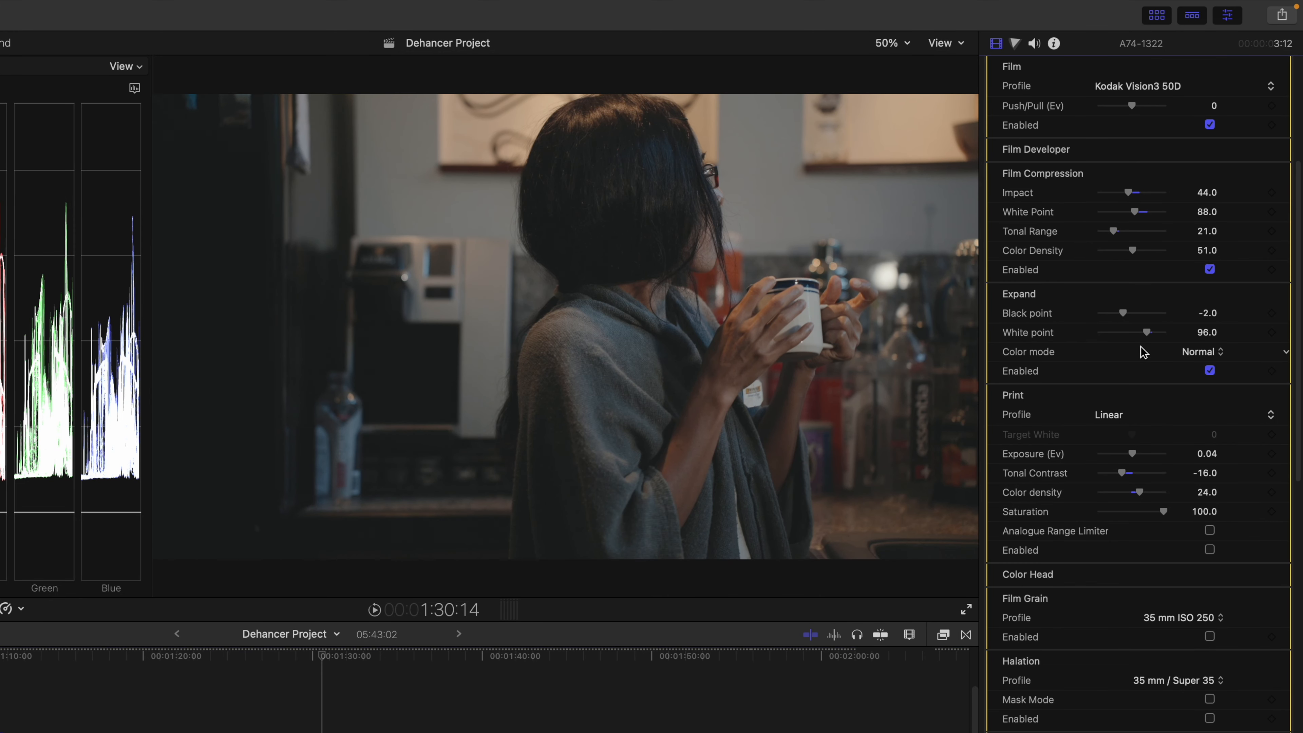
pyautogui.click(1119, 420)
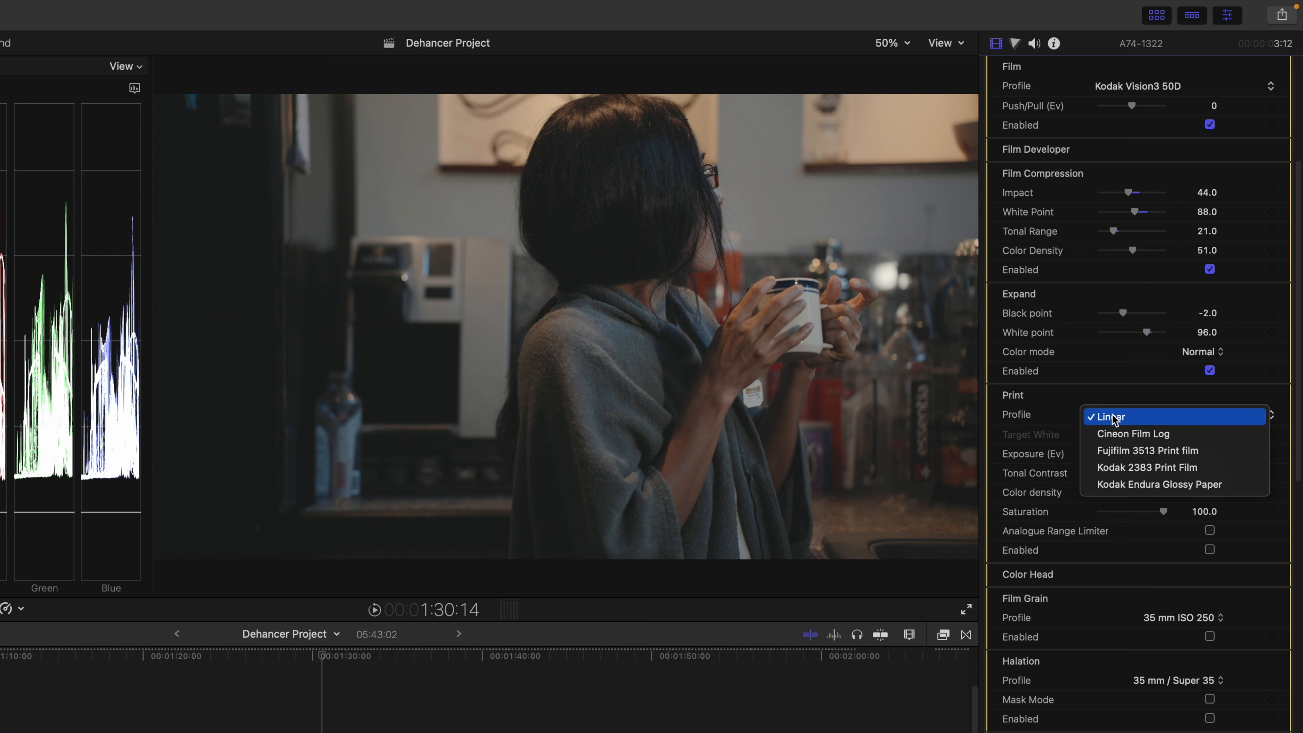
# Step: Use Kodak 2383 Print Film with Target White -0.26, tonal contrast -5 and Analogue Range Limiter on
pyautogui.click(1135, 467)
pyautogui.click(1210, 550)
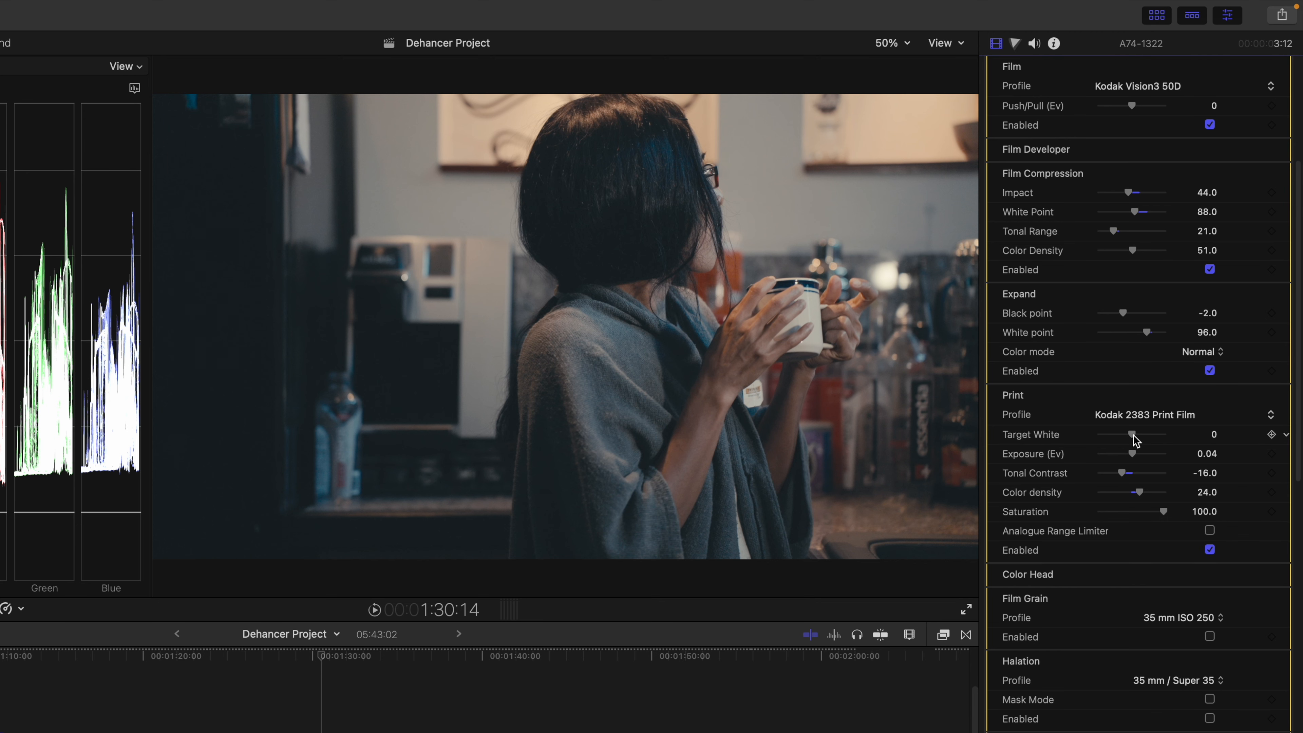
pyautogui.moveTo(1131, 434); pyautogui.dragTo(1128, 433)
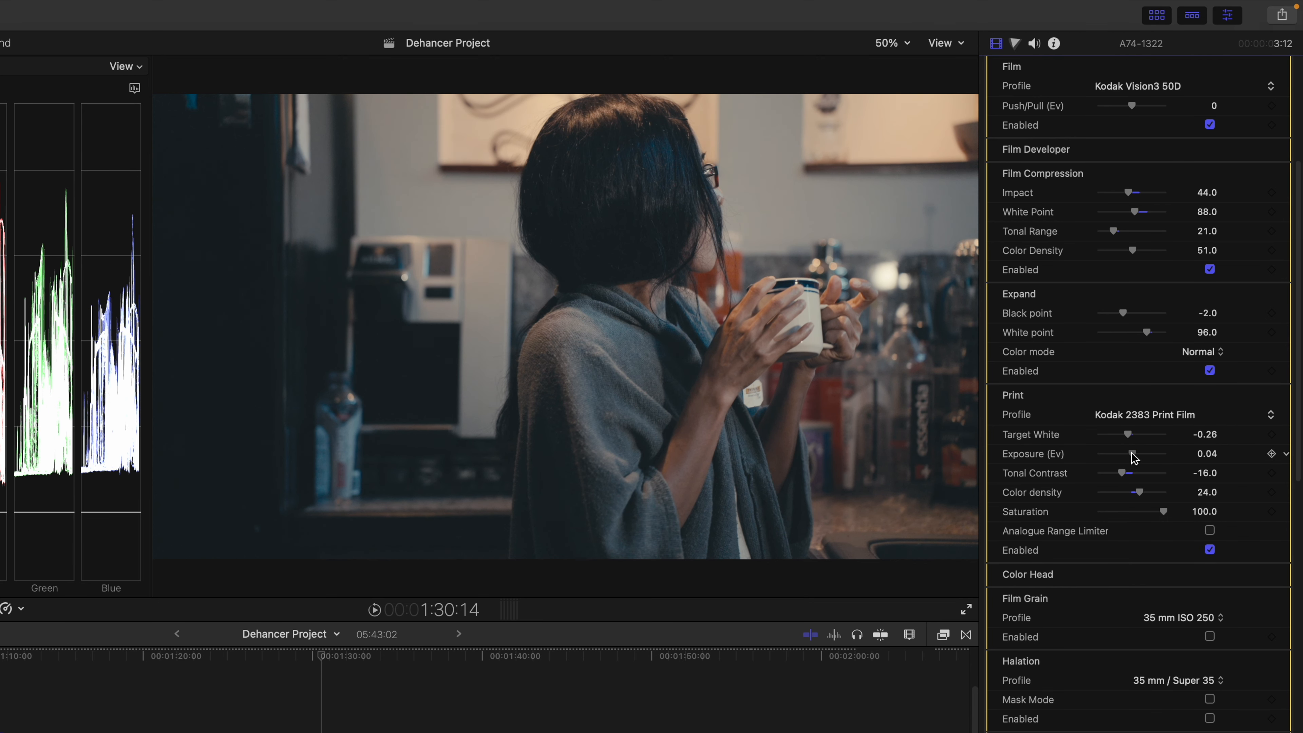
pyautogui.moveTo(1131, 452); pyautogui.dragTo(1127, 473)
pyautogui.moveTo(1139, 492); pyautogui.dragTo(1123, 434)
pyautogui.click(1208, 530)
pyautogui.click(1209, 549)
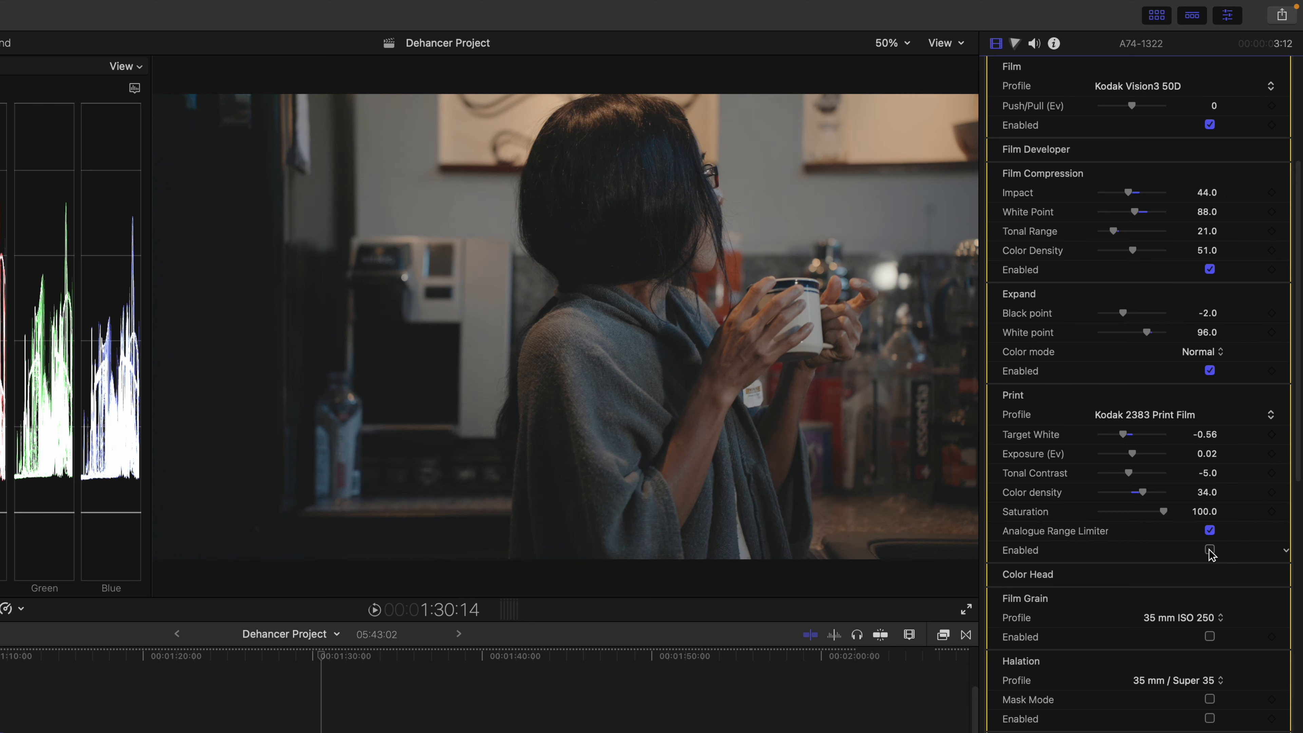
pyautogui.click(1210, 549)
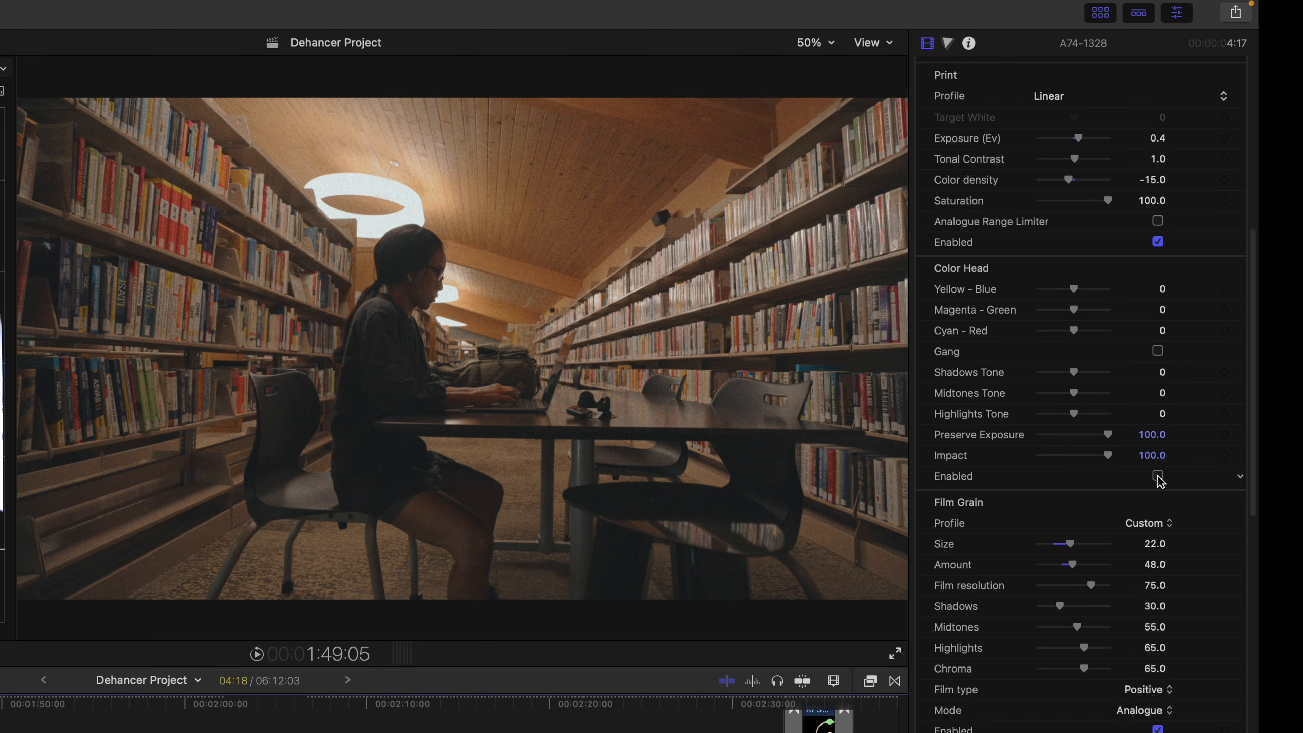
# Step: Enable Color Head with Shadows -44, Midtones 40, Highlights 28 and ganged balances at -11
pyautogui.click(1157, 477)
pyautogui.moveTo(1074, 292); pyautogui.dragTo(1085, 329)
pyautogui.moveTo(1073, 371); pyautogui.dragTo(1087, 418)
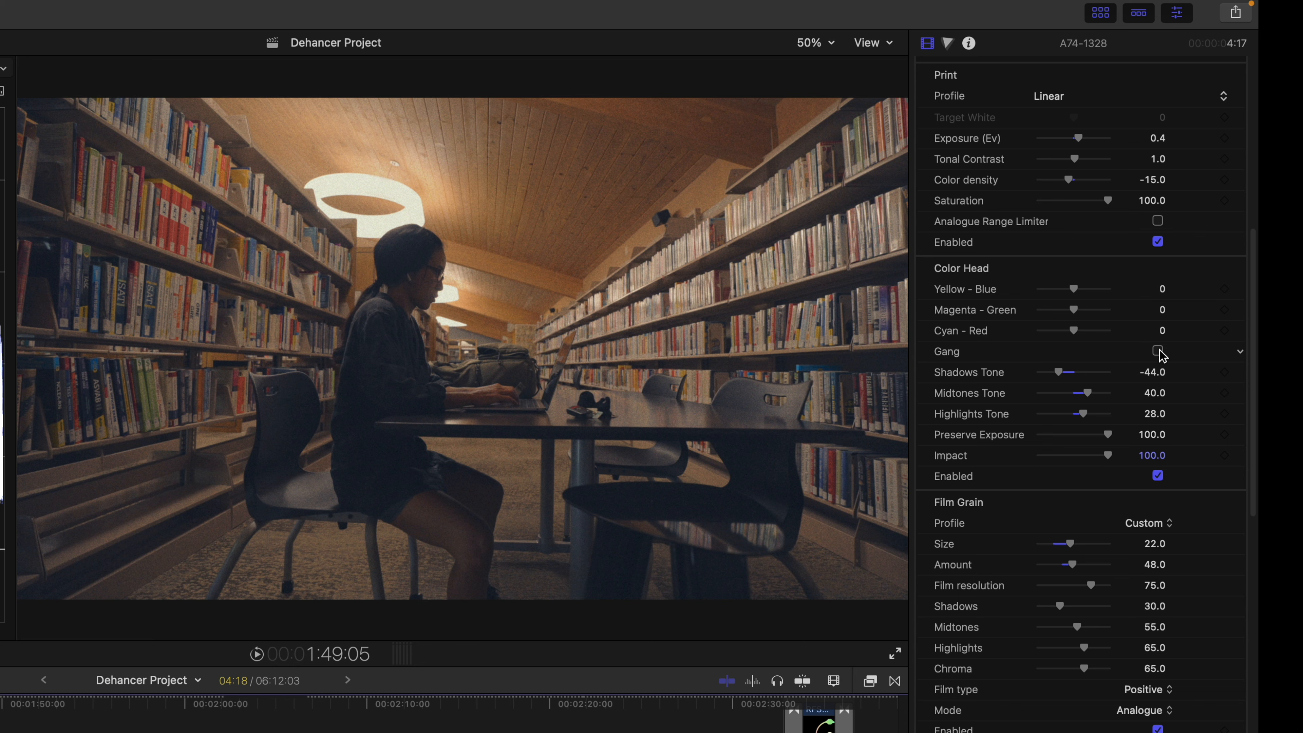
pyautogui.click(1159, 352)
pyautogui.moveTo(1078, 293)
pyautogui.mouseDown()
pyautogui.moveTo(1105, 295)
pyautogui.moveTo(1055, 304)
pyautogui.moveTo(1078, 304)
pyautogui.mouseUp()
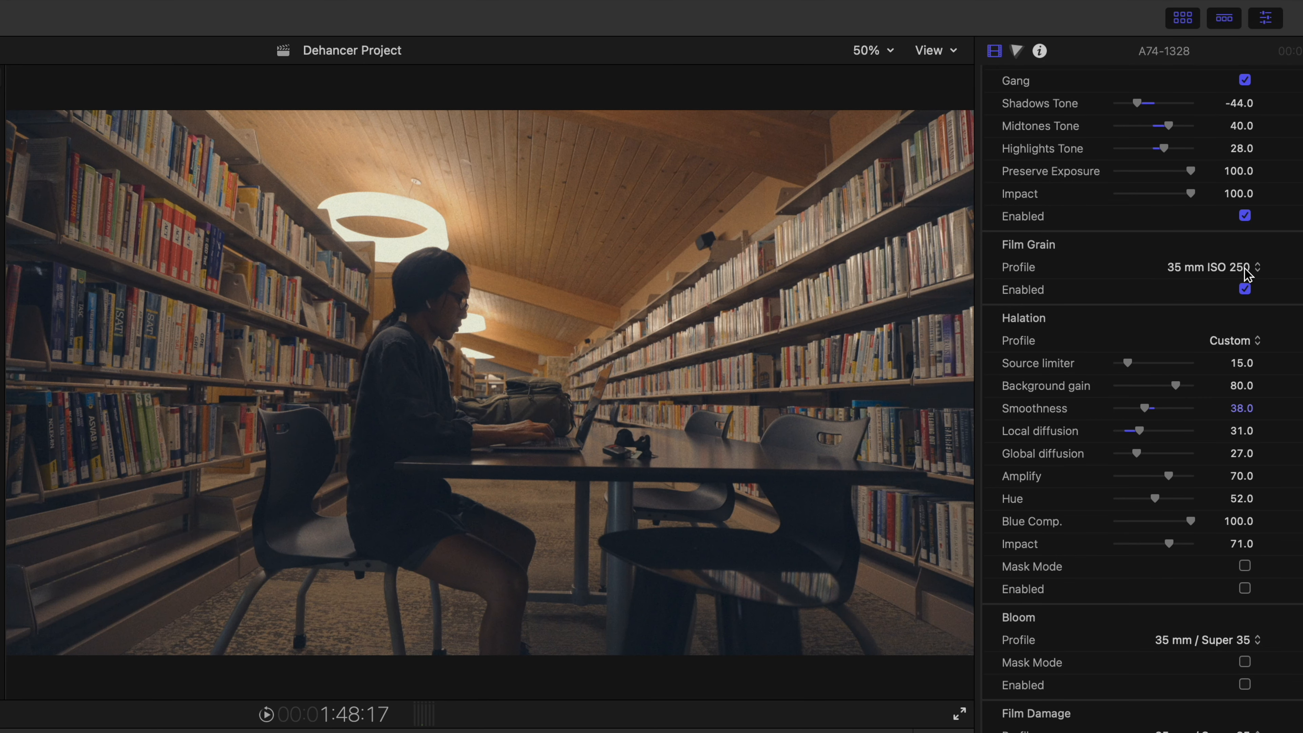
# Step: Try the 35 mm ISO 500 and 65 mm ISO 50 grain profiles, then choose Custom
pyautogui.click(1243, 266)
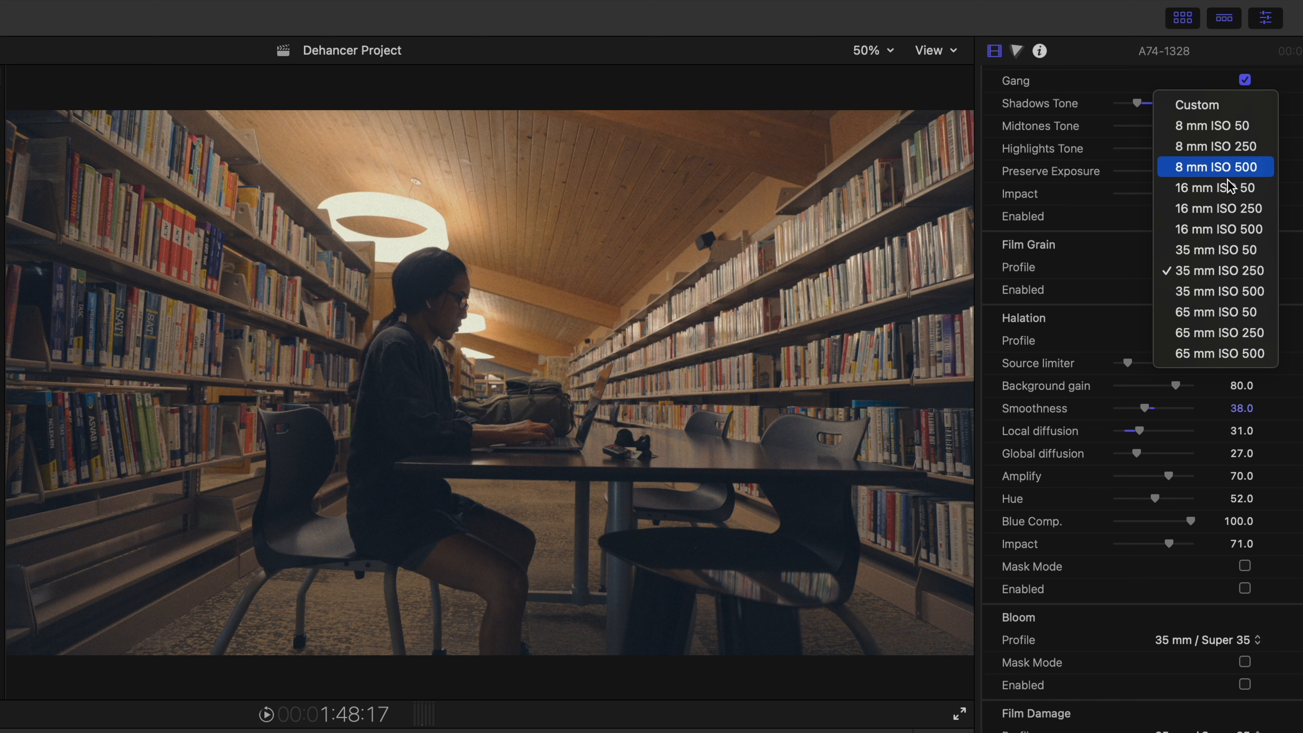
pyautogui.click(1227, 292)
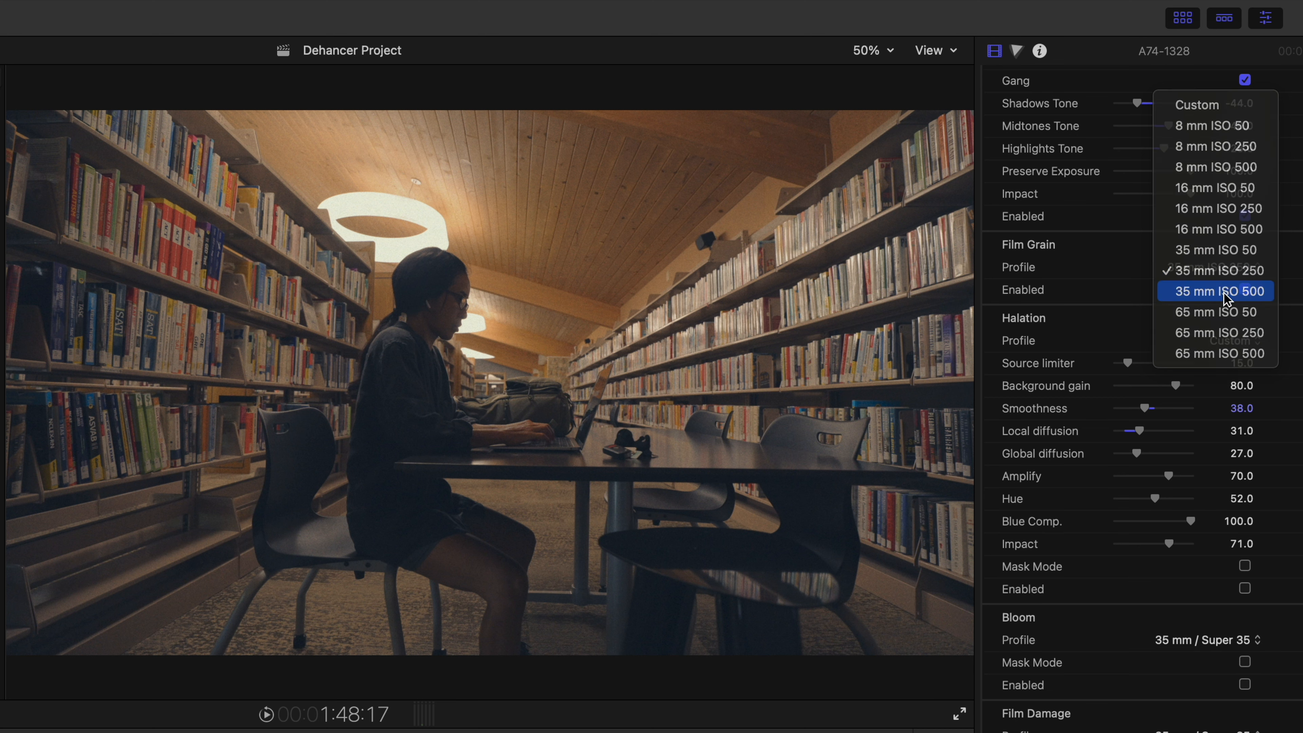
pyautogui.click(1202, 274)
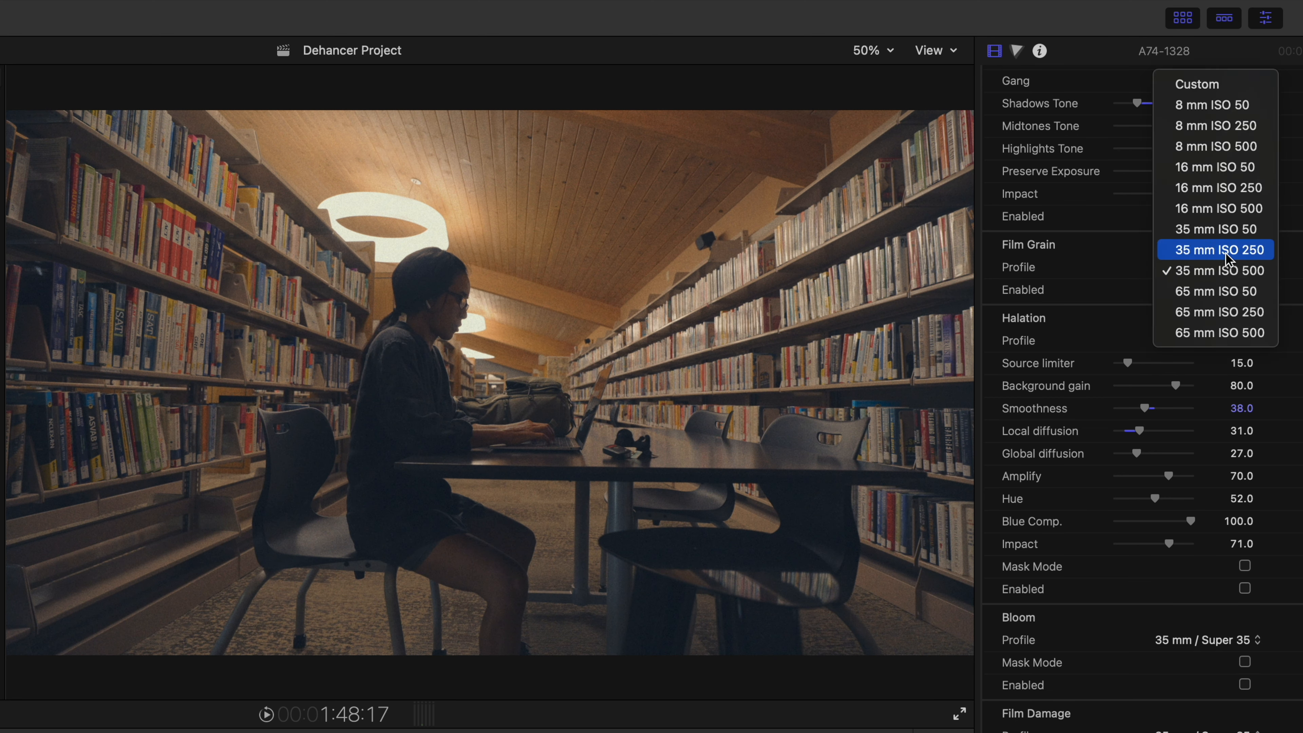
pyautogui.click(1215, 290)
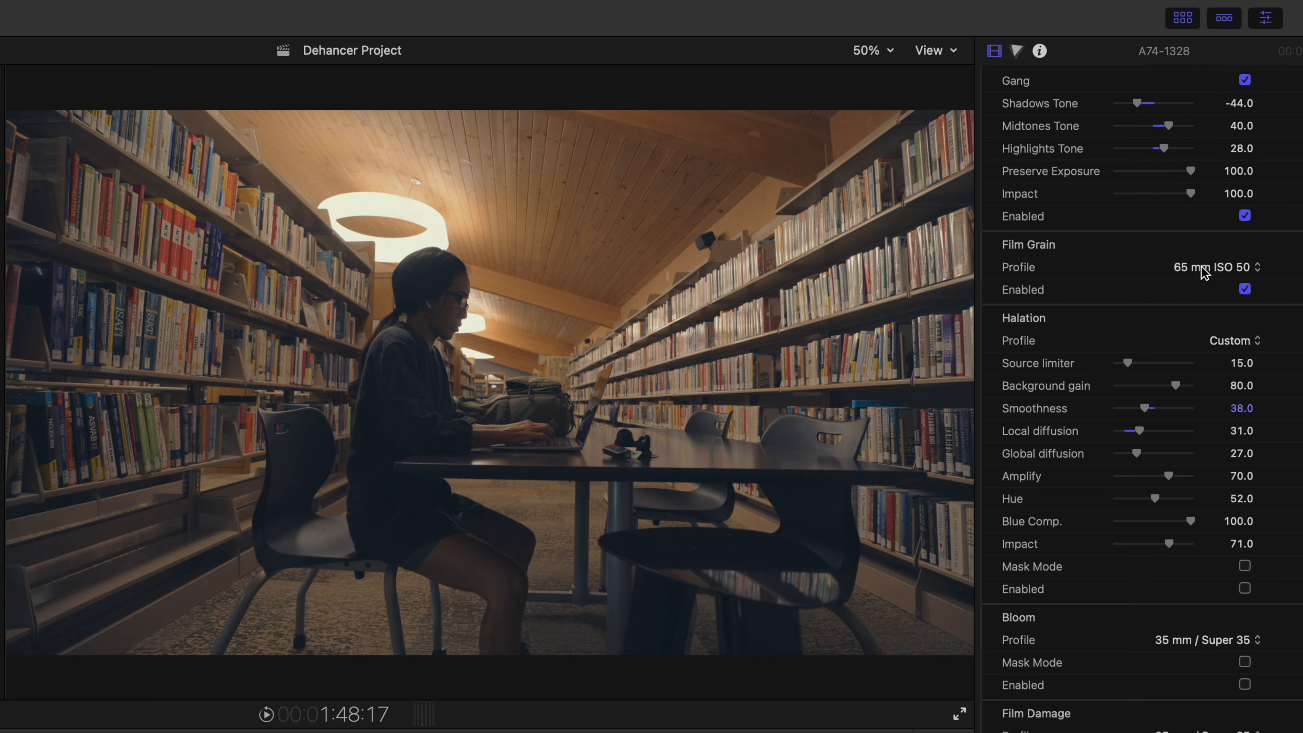
pyautogui.click(1226, 263)
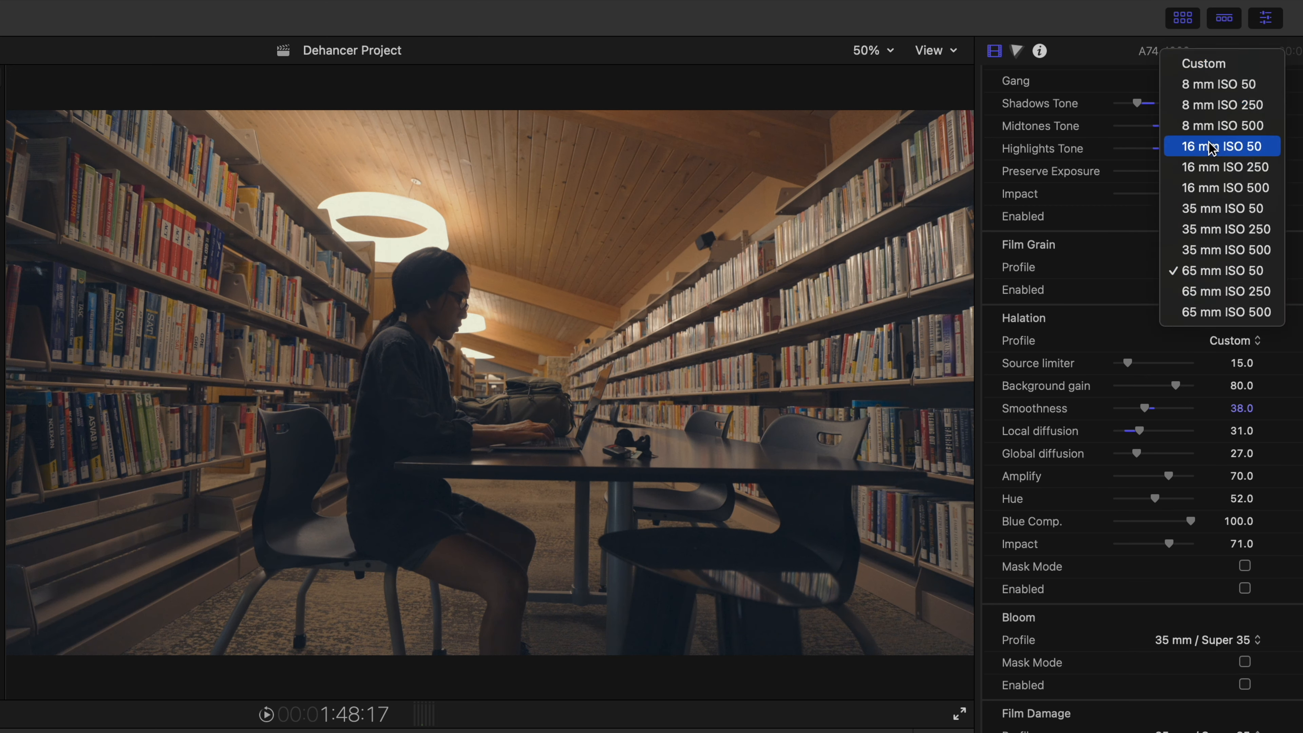
pyautogui.click(1206, 64)
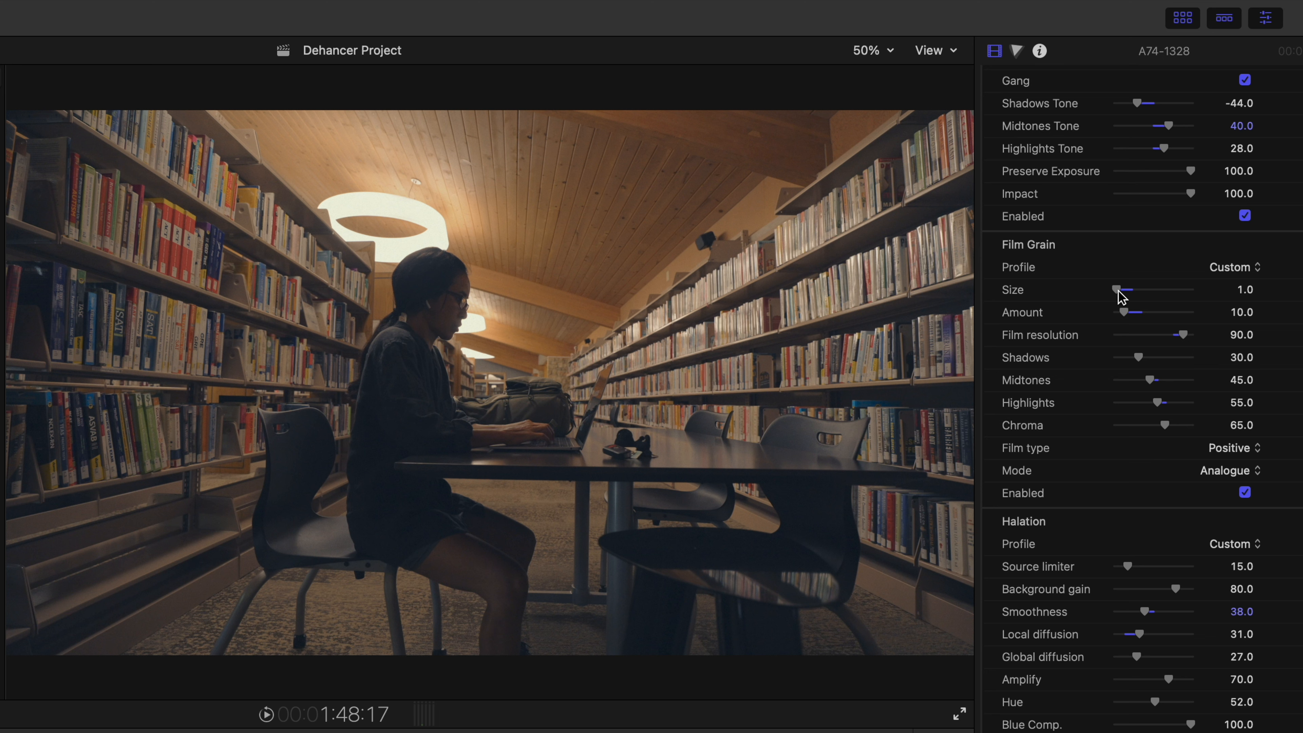
# Step: Enlarge the grain size, raise Amount to 43, then switch Film Grain off
pyautogui.moveTo(1122, 291); pyautogui.dragTo(1137, 289)
pyautogui.moveTo(1133, 313); pyautogui.dragTo(1147, 313)
pyautogui.click(1244, 493)
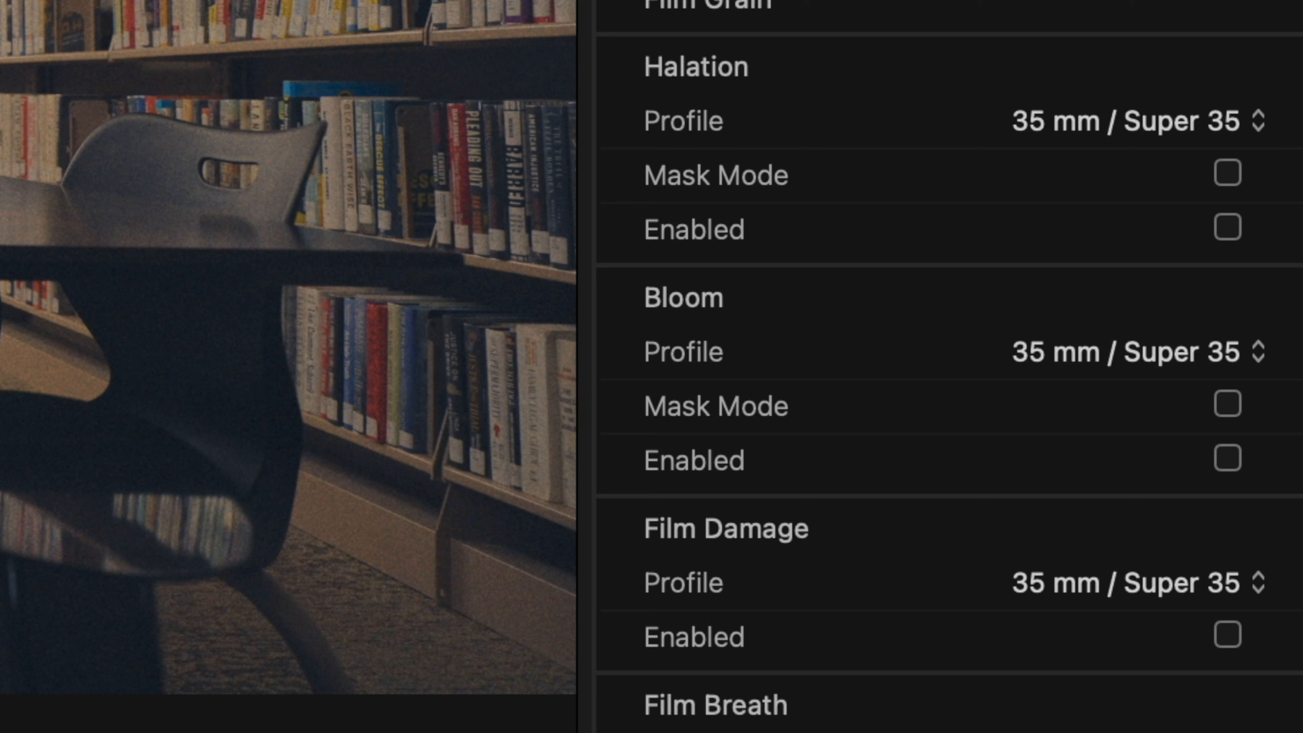
# Step: Enable Halation, try the Super 8 and Super 16 profiles, settle on Custom and vary the source limiter
pyautogui.click(1230, 229)
pyautogui.click(1258, 121)
pyautogui.click(1216, 409)
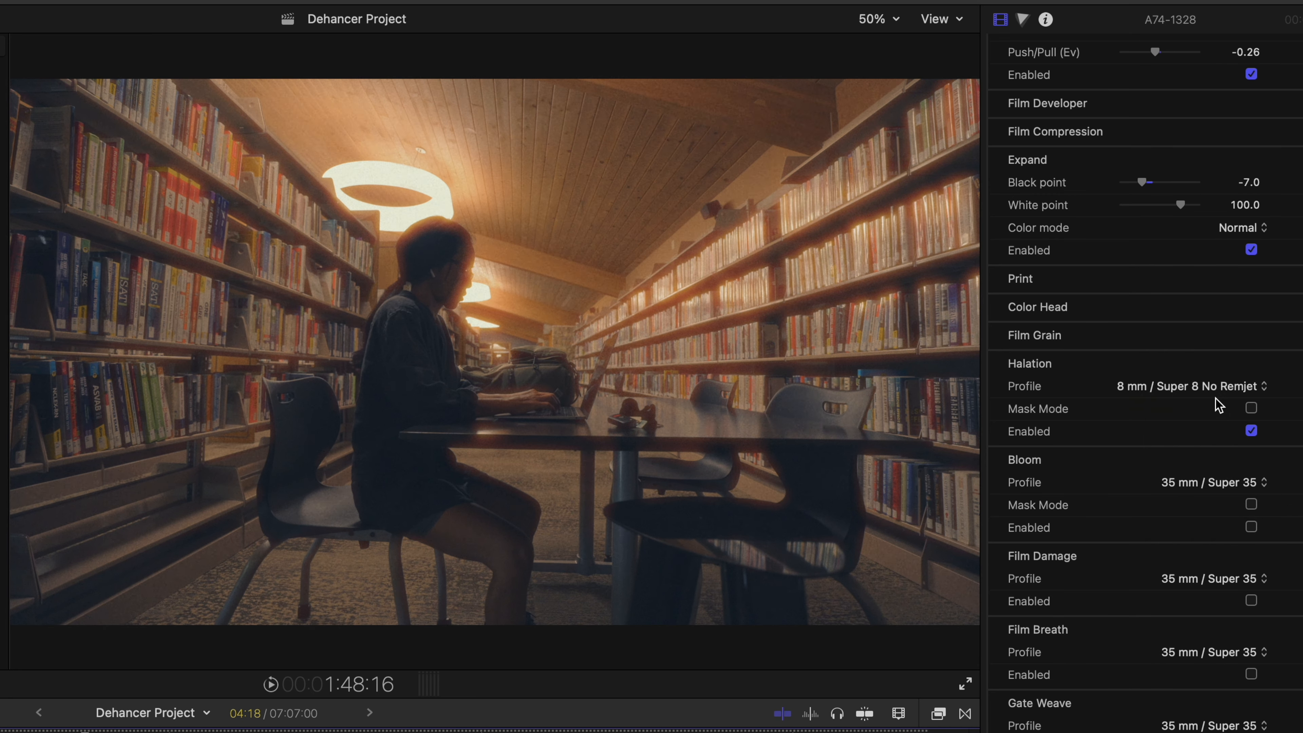
pyautogui.click(1215, 386)
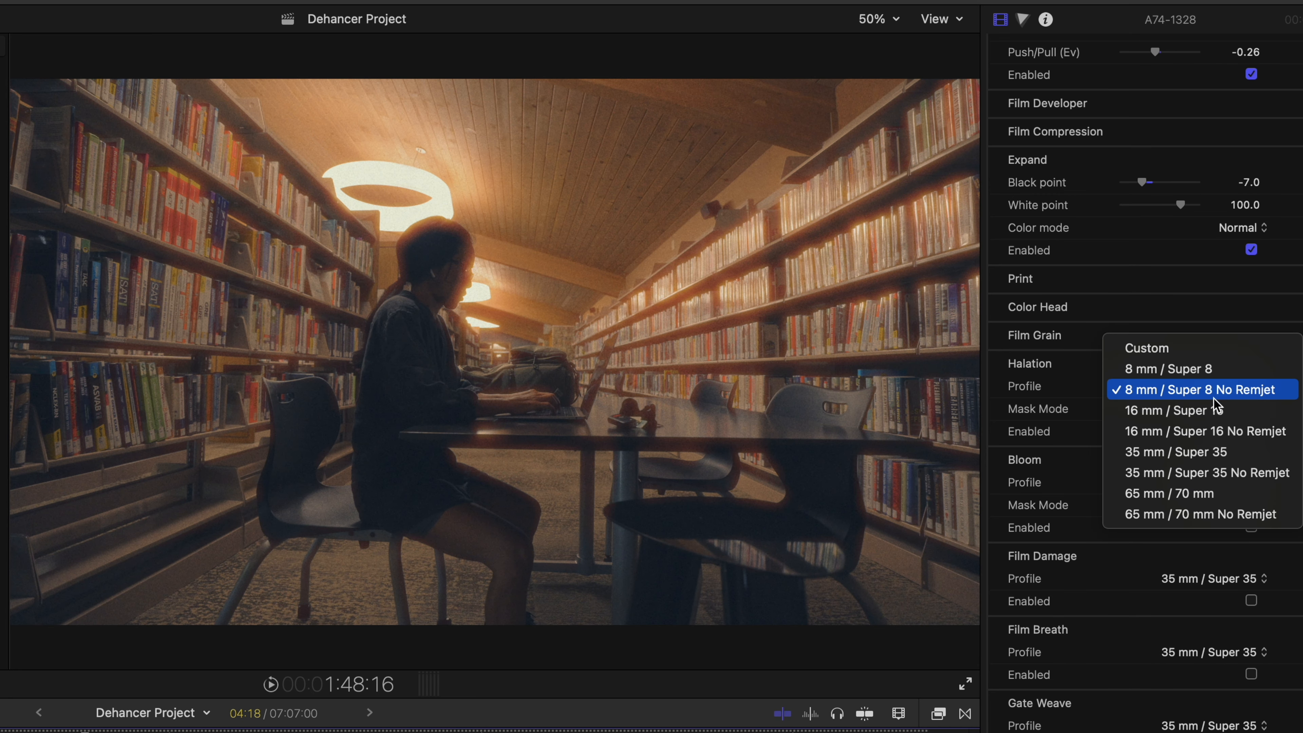
pyautogui.click(1211, 409)
pyautogui.click(1193, 387)
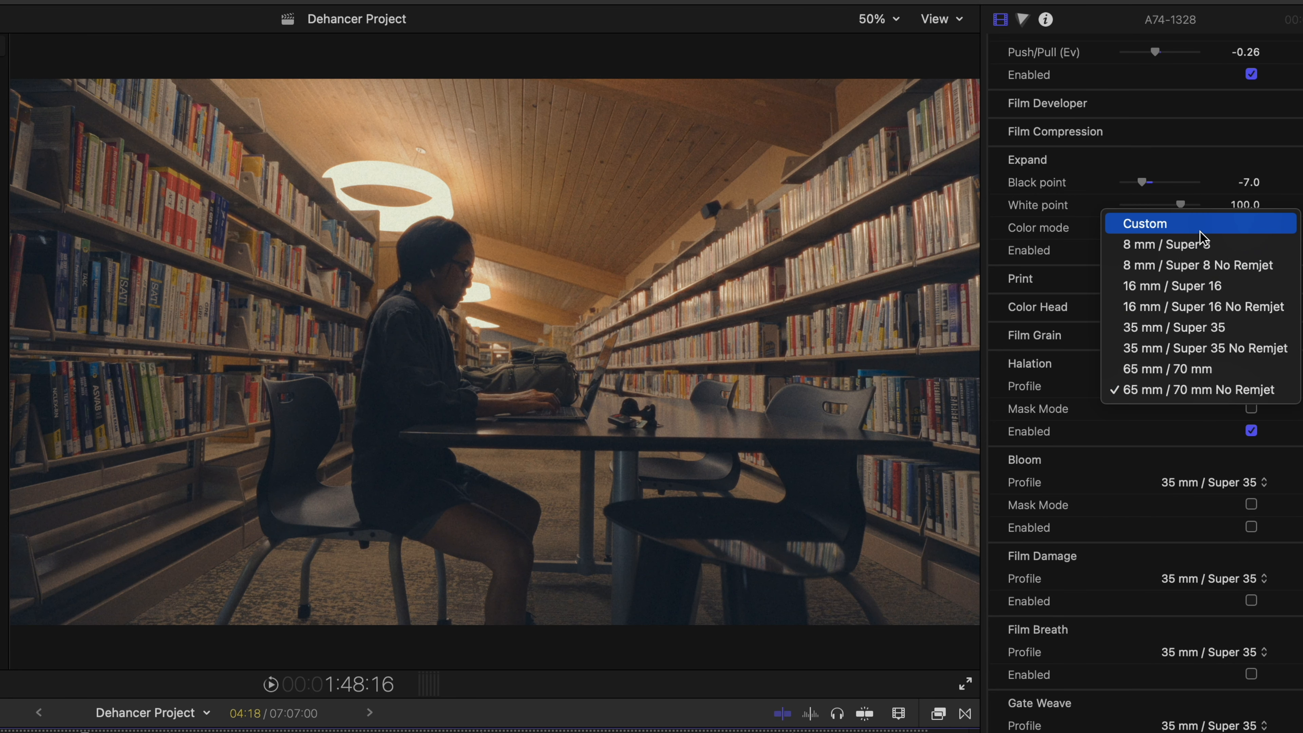
pyautogui.click(1200, 226)
pyautogui.moveTo(1122, 410)
pyautogui.mouseDown()
pyautogui.moveTo(1151, 410)
pyautogui.moveTo(1122, 421)
pyautogui.mouseUp()
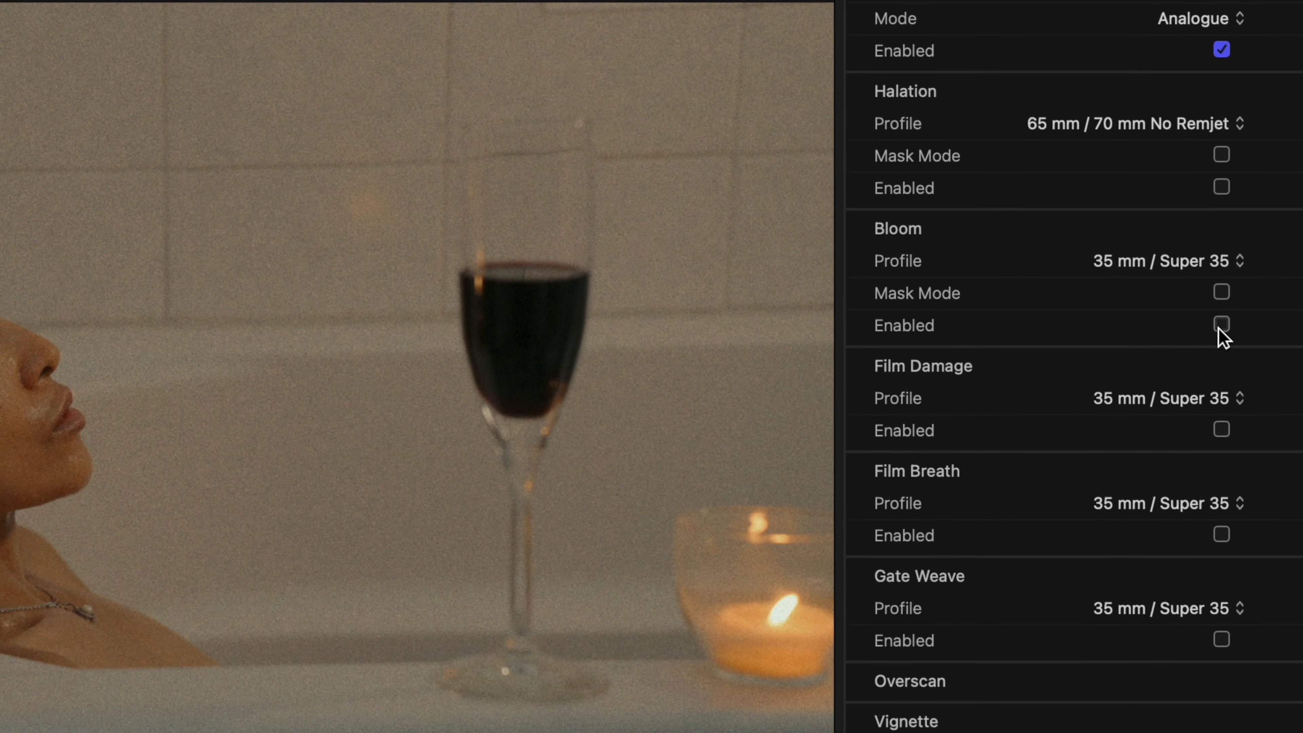
# Step: Enable Dehancer Bloom on the bathtub clip with the 65 mm / 70 mm bloom profile
pyautogui.click(1221, 326)
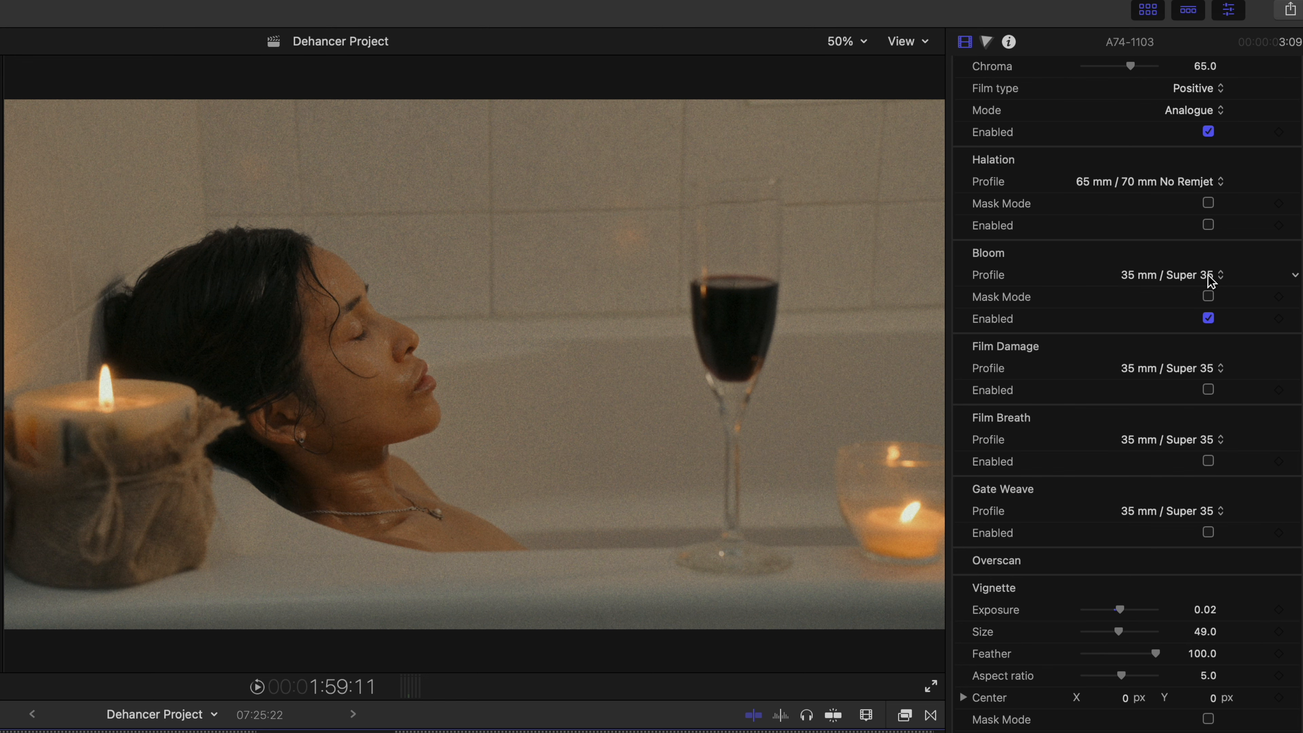
pyautogui.click(1242, 259)
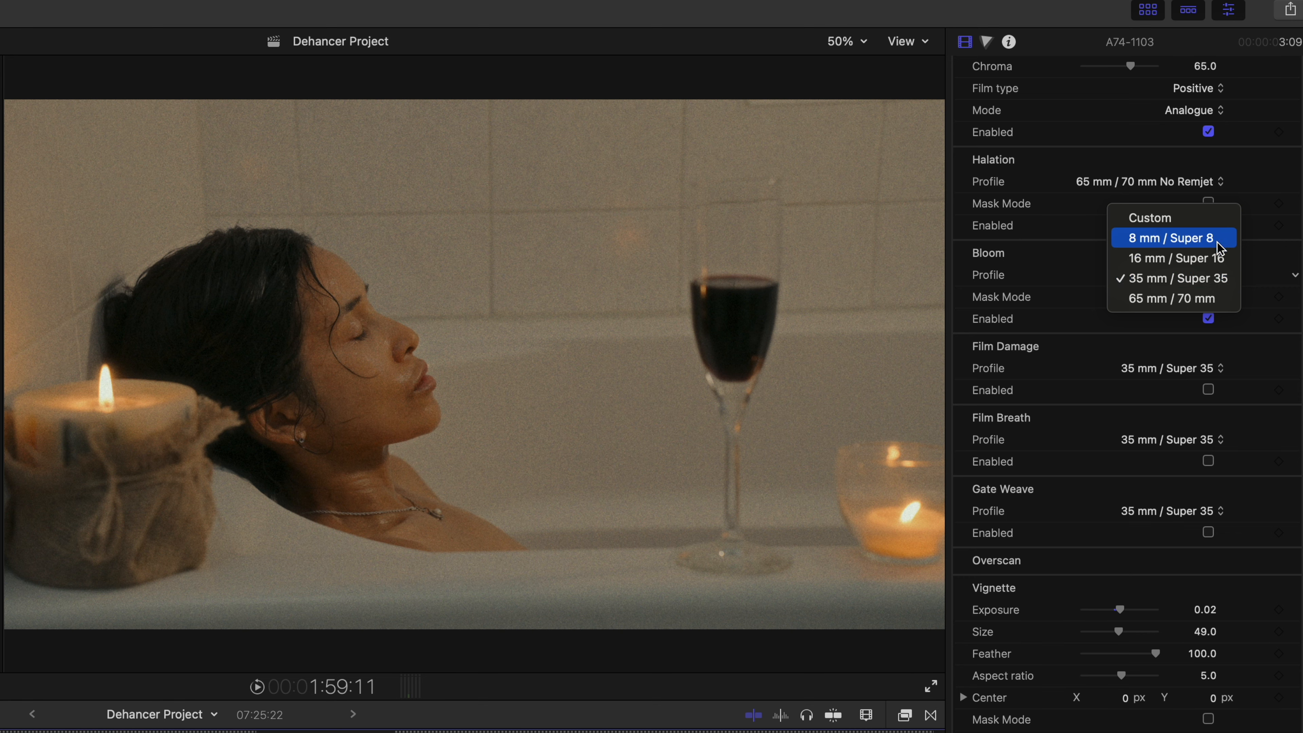
pyautogui.click(1202, 298)
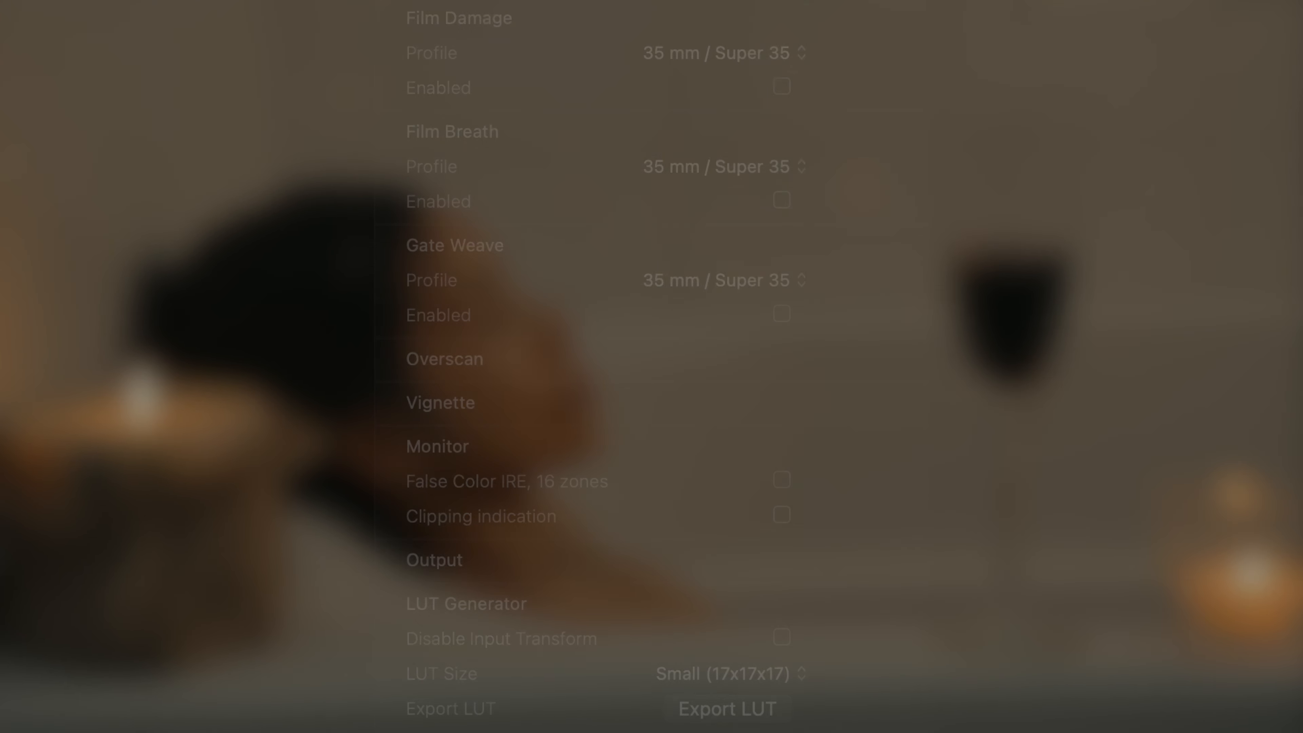